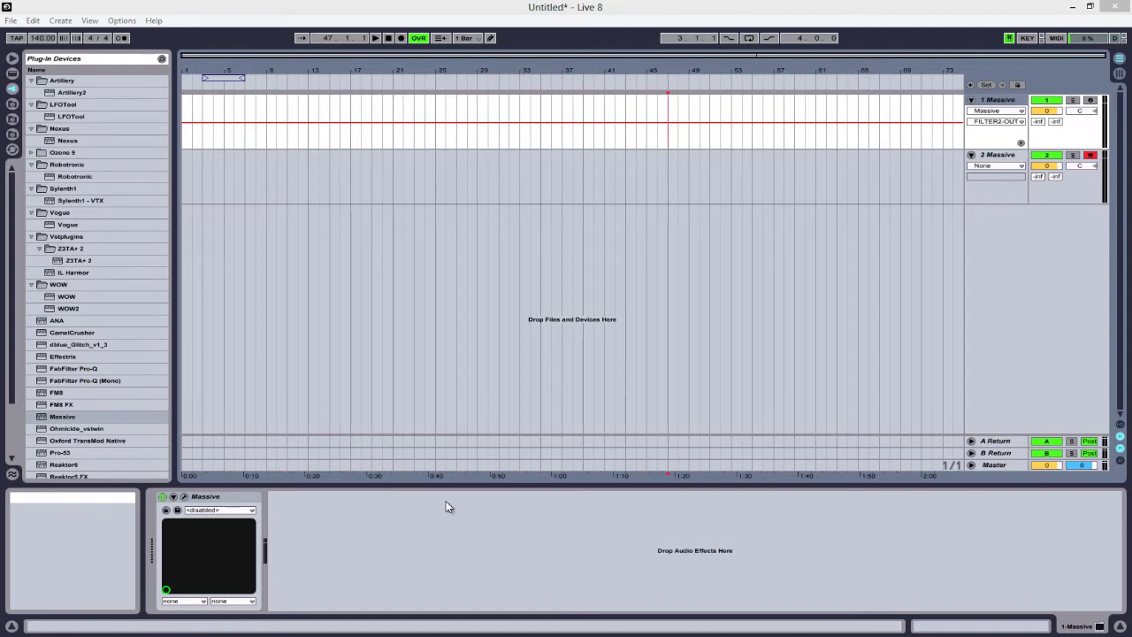
Step: Open the Massive device on track 1 with the TUTORIAL GROWL 1 preset and arm that track for playing
{"action": "left_click", "coordinate": [1005, 105]}
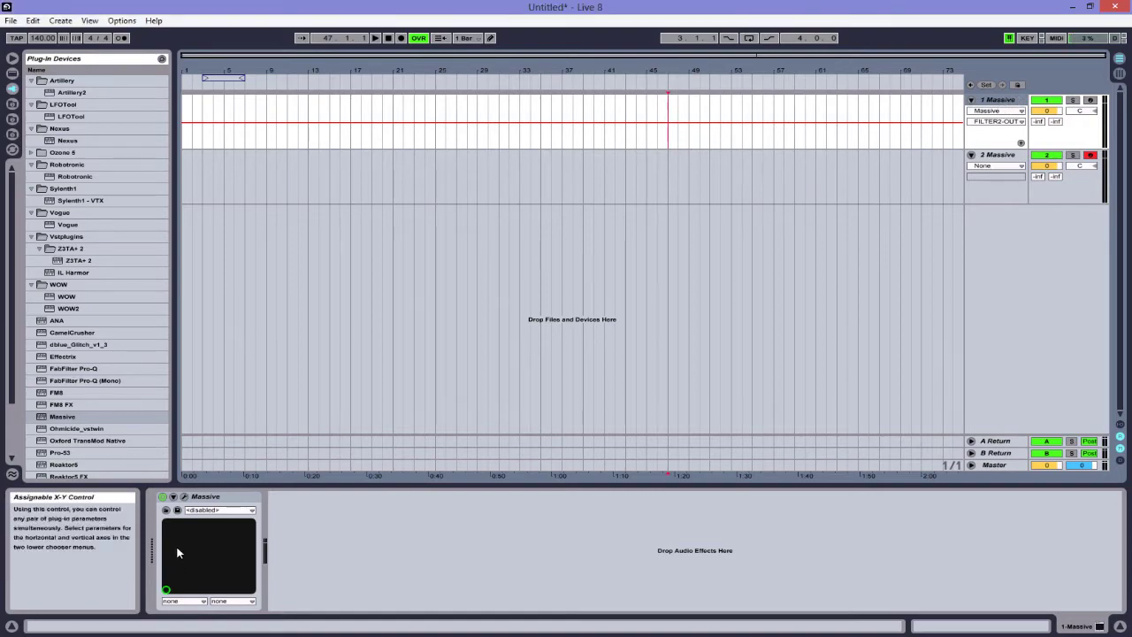
{"action": "left_click", "coordinate": [184, 496]}
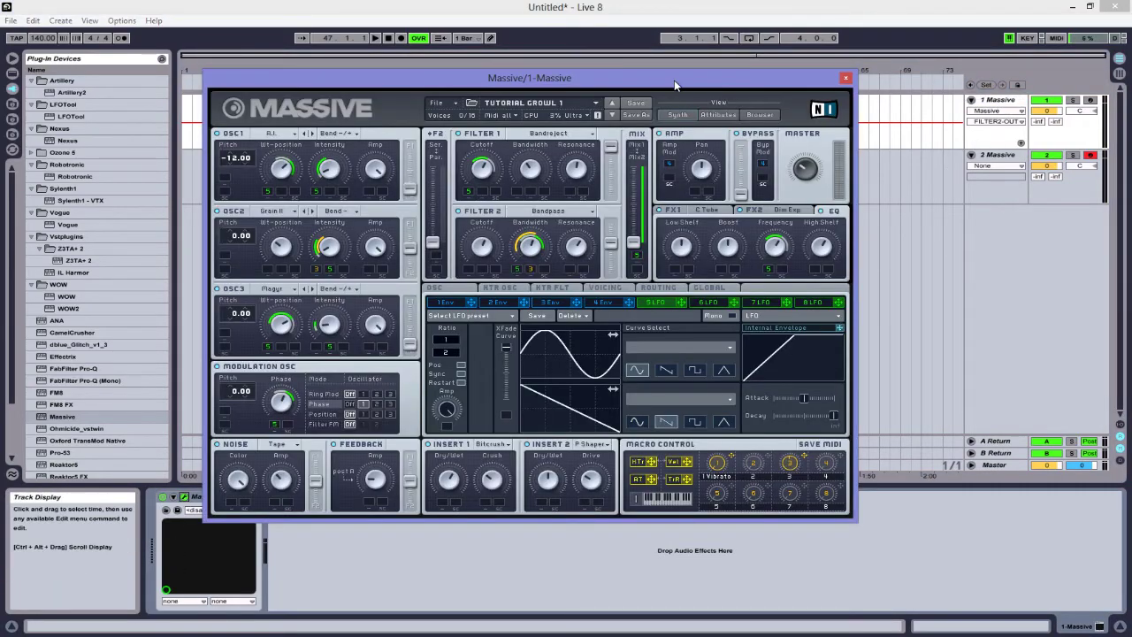
{"action": "left_click_drag", "start_coordinate": [674, 80], "coordinate": [725, 92]}
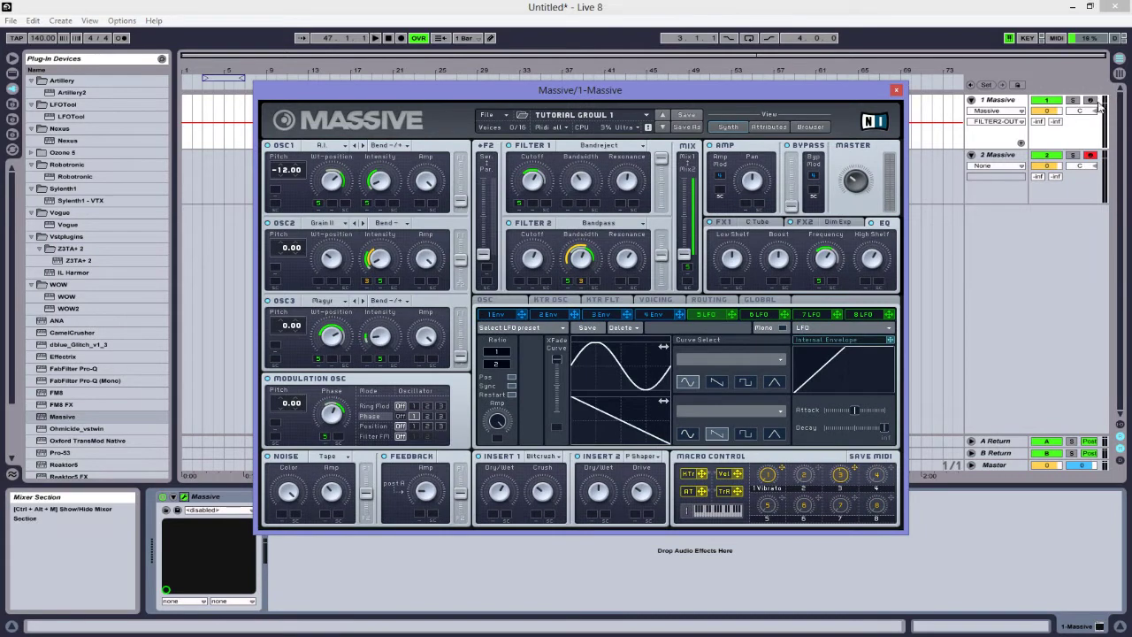
{"action": "left_click", "coordinate": [1091, 100]}
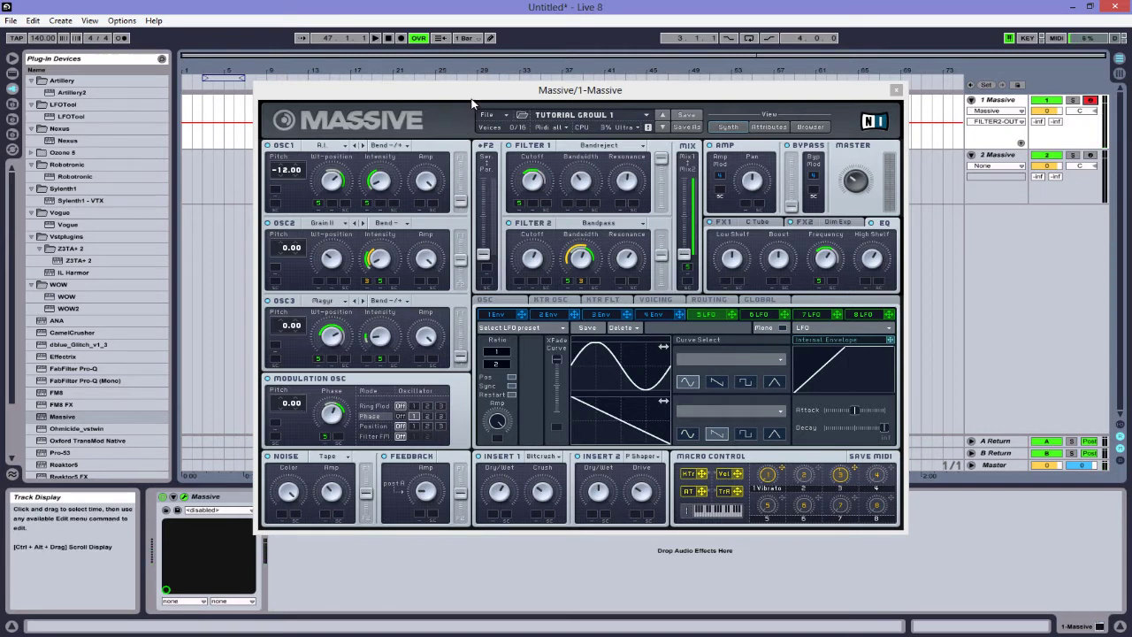
Step: Start a new sound in the Massive instance on track 2
{"action": "left_click", "coordinate": [1003, 156]}
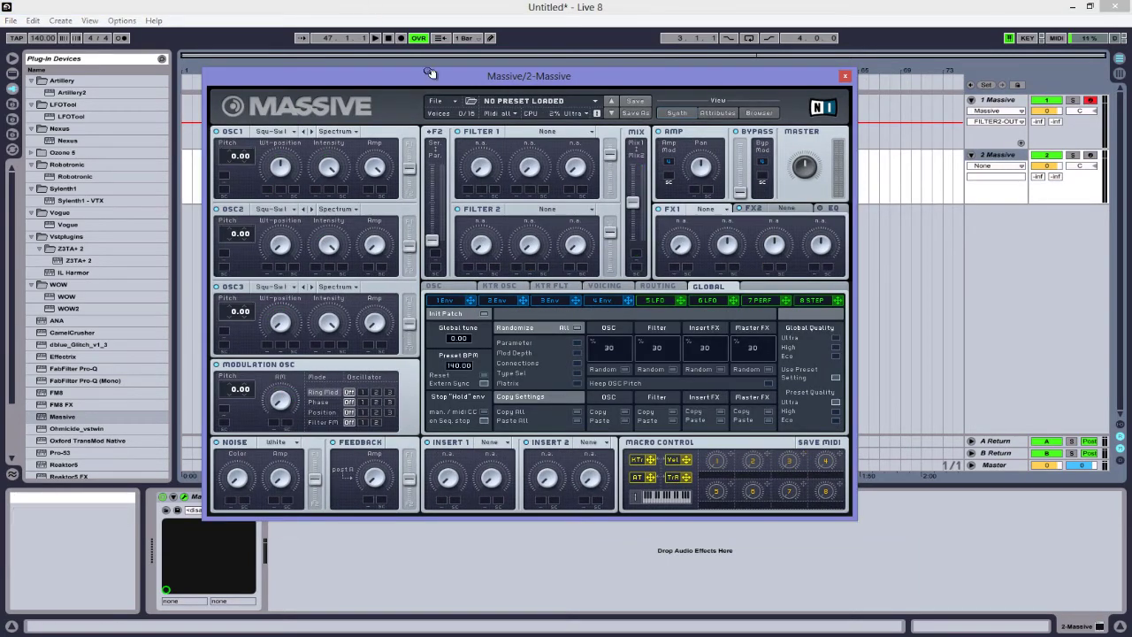
{"action": "left_click_drag", "start_coordinate": [430, 72], "coordinate": [505, 85]}
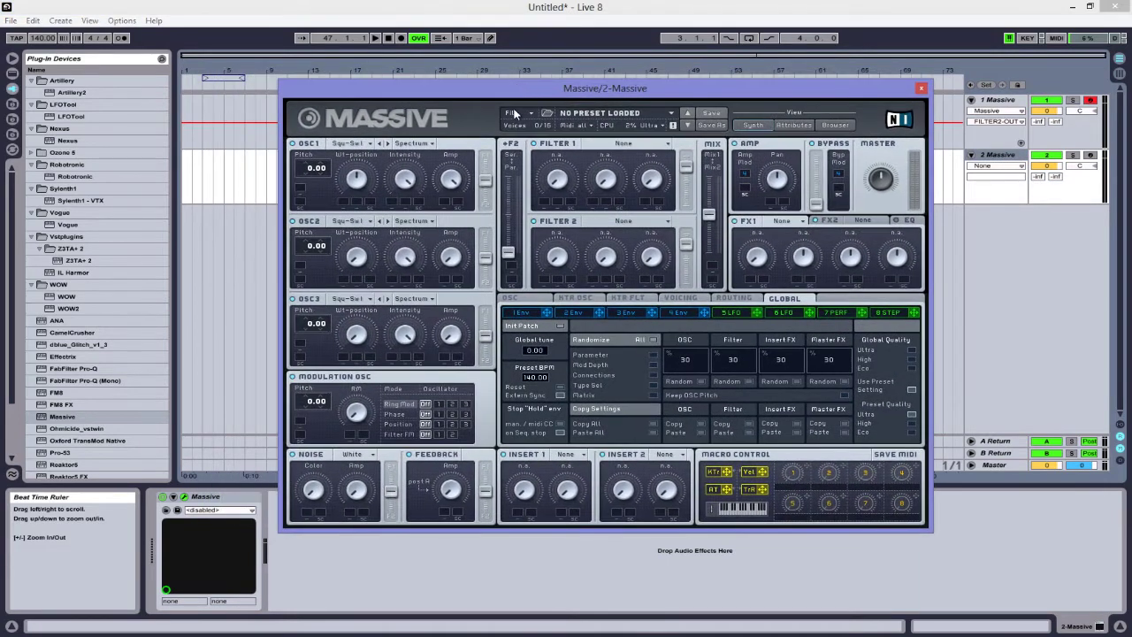
{"action": "left_click", "coordinate": [514, 113]}
{"action": "left_click", "coordinate": [517, 117]}
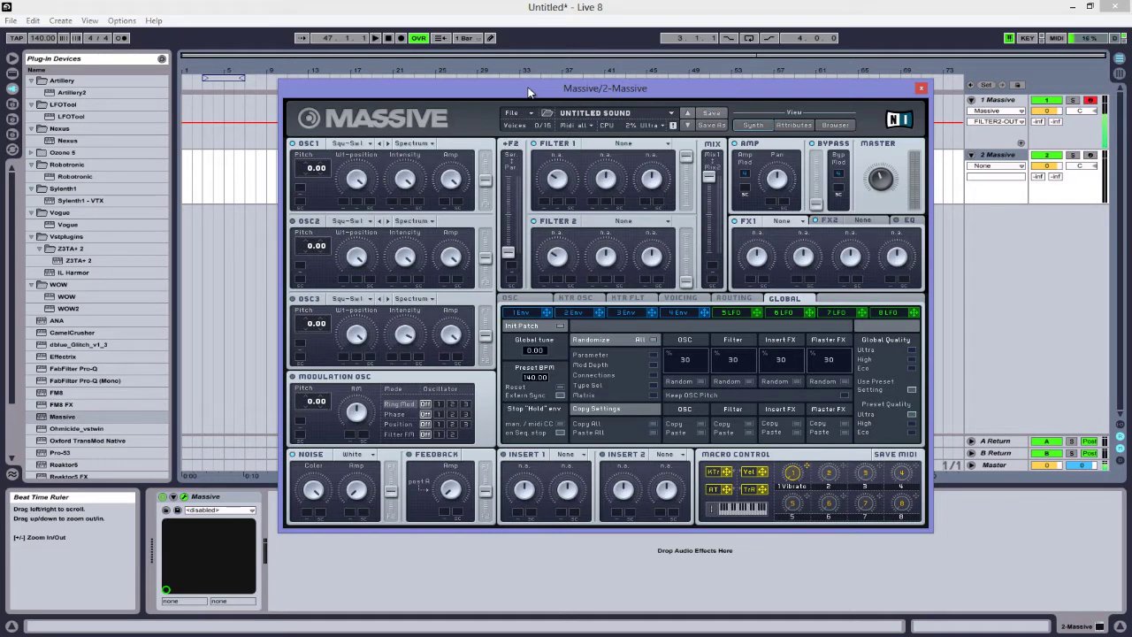
Step: Arm track 2 for playing and reposition its Massive window over the arrangement
{"action": "left_click", "coordinate": [1091, 155]}
{"action": "left_click", "coordinate": [573, 94]}
{"action": "left_click_drag", "start_coordinate": [573, 92], "coordinate": [596, 95]}
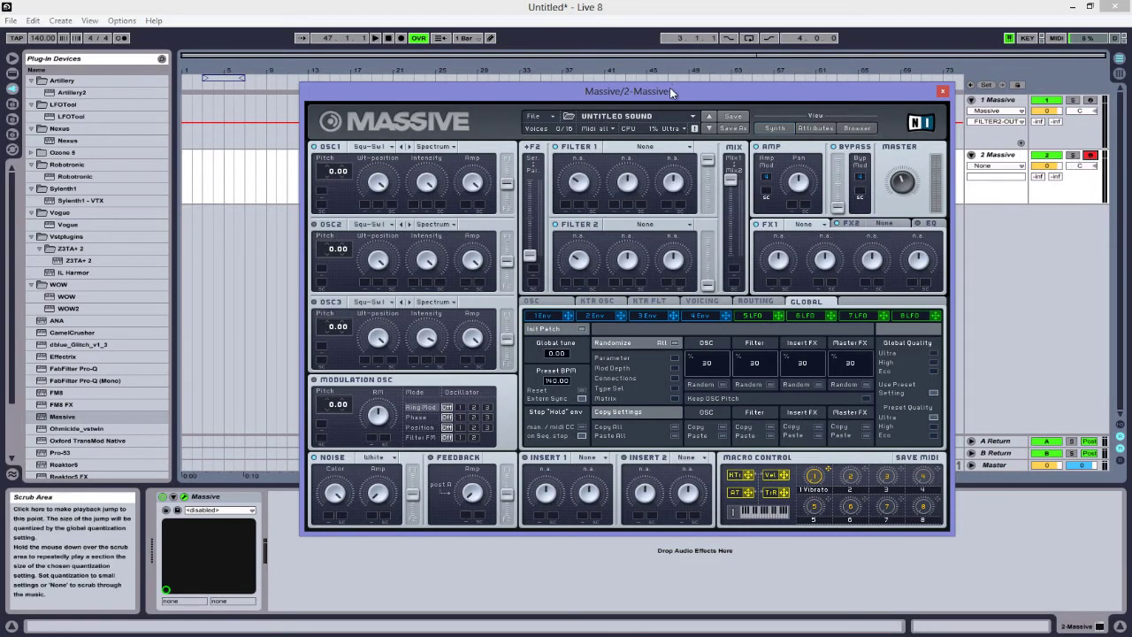
{"action": "left_click_drag", "start_coordinate": [668, 90], "coordinate": [656, 102]}
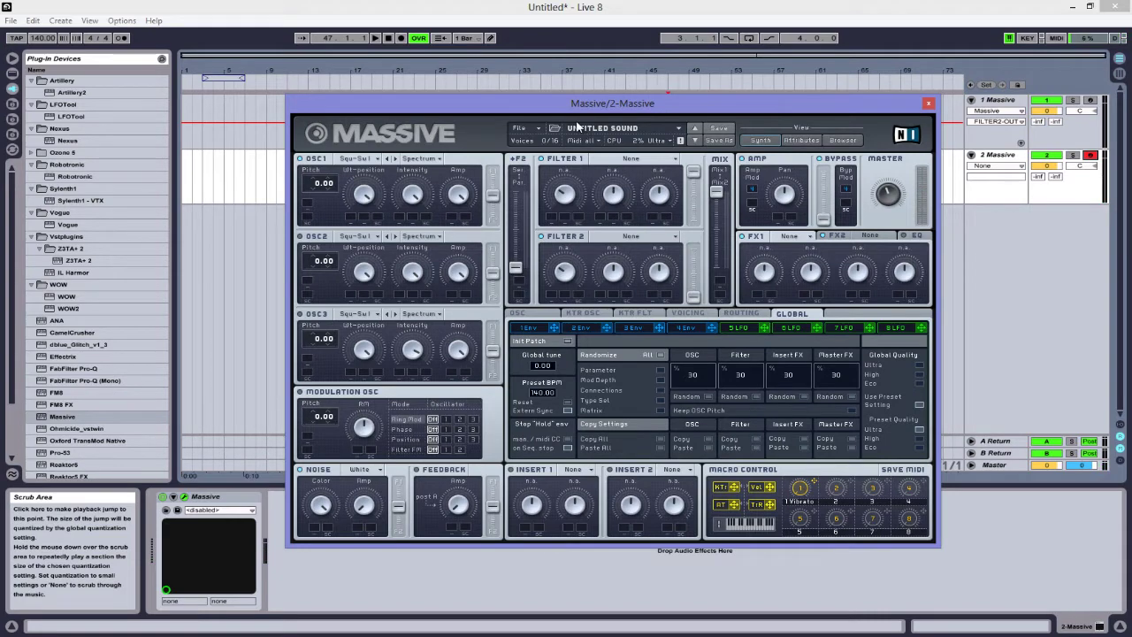
{"action": "left_click_drag", "start_coordinate": [482, 107], "coordinate": [488, 103]}
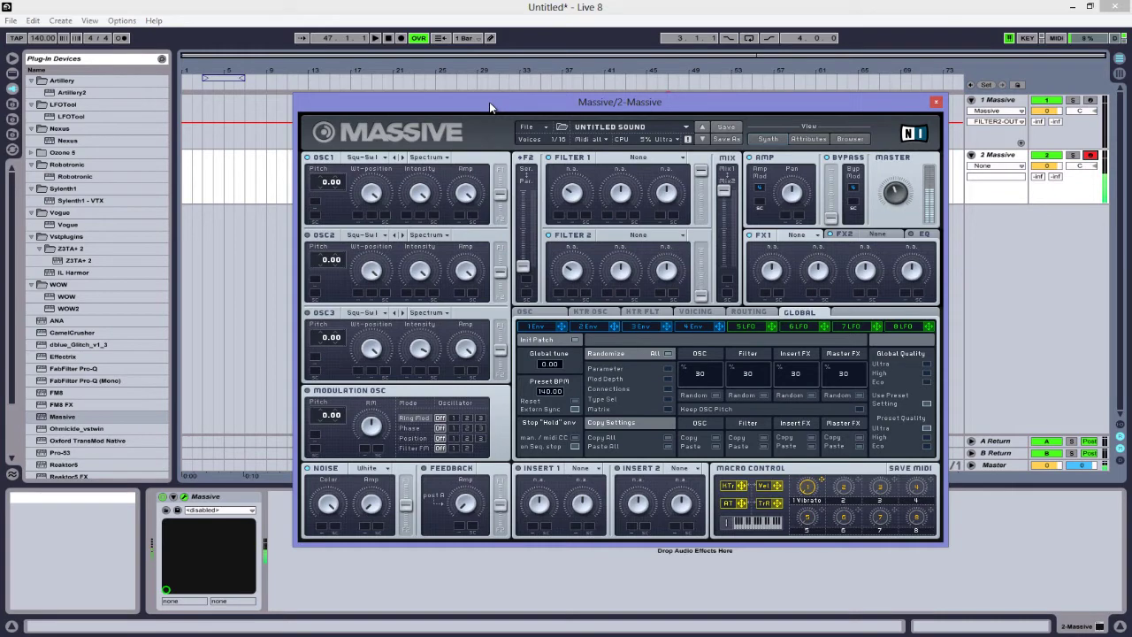
{"action": "left_click_drag", "start_coordinate": [489, 101], "coordinate": [481, 97]}
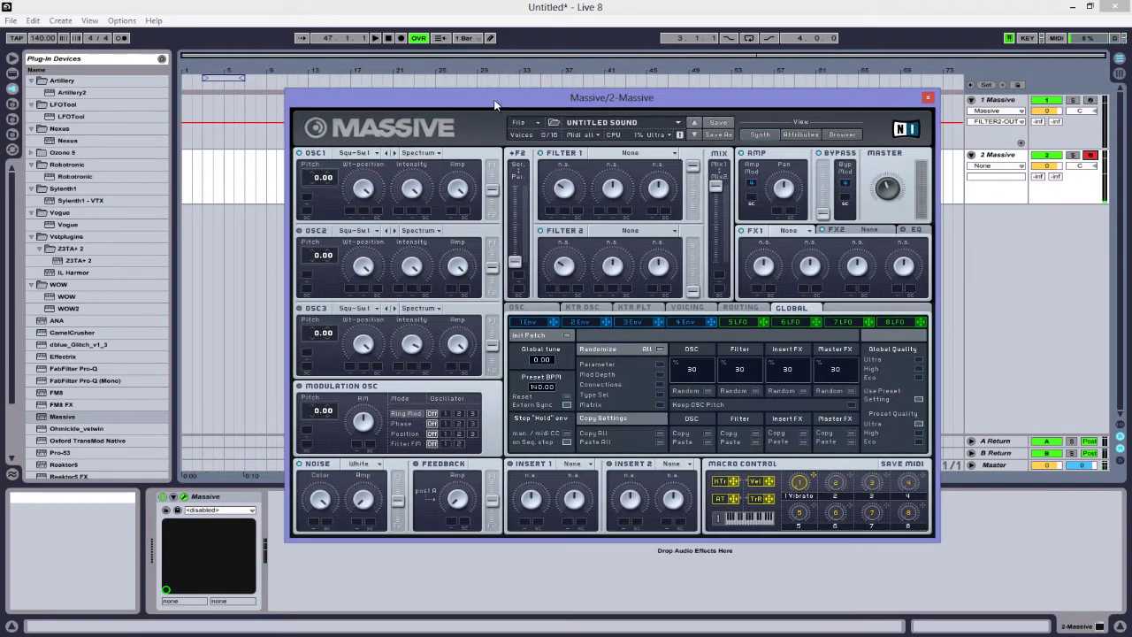
Step: Set OSC1 to the A.I. wavetable in Bend -/+ mode
{"action": "left_click", "coordinate": [371, 154]}
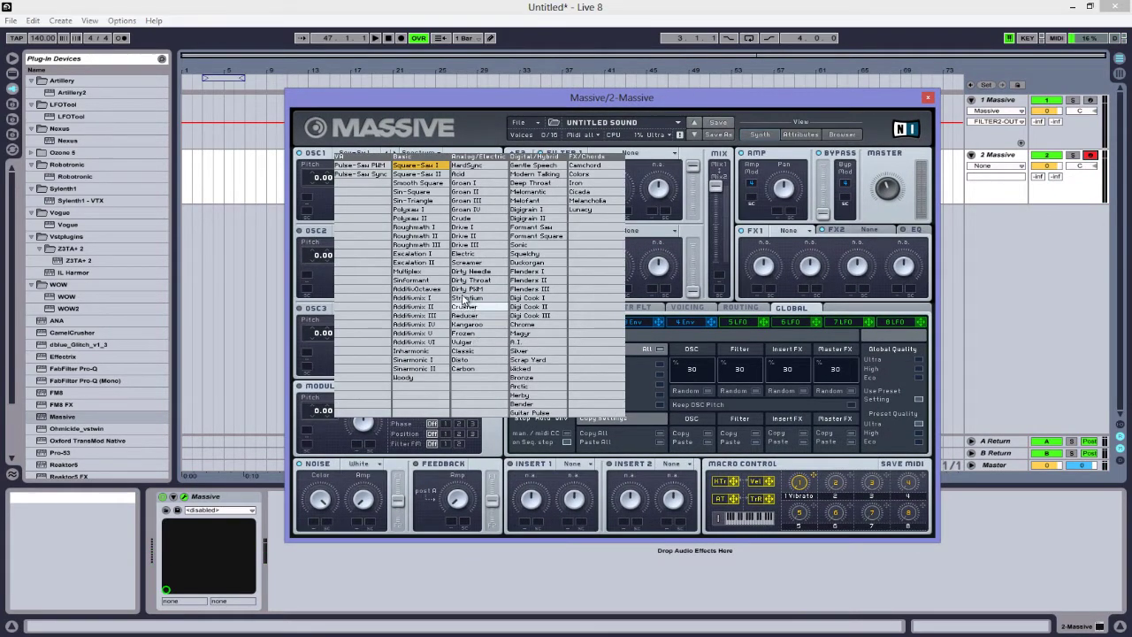
{"action": "left_click", "coordinate": [540, 341]}
{"action": "left_click", "coordinate": [417, 154]}
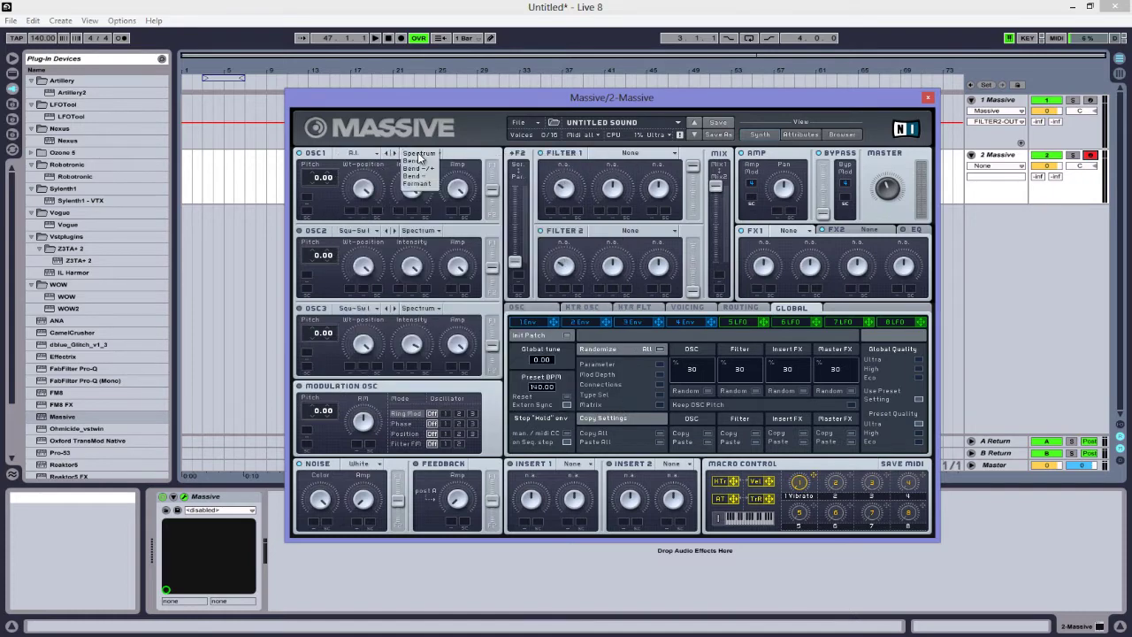
{"action": "left_click", "coordinate": [431, 173]}
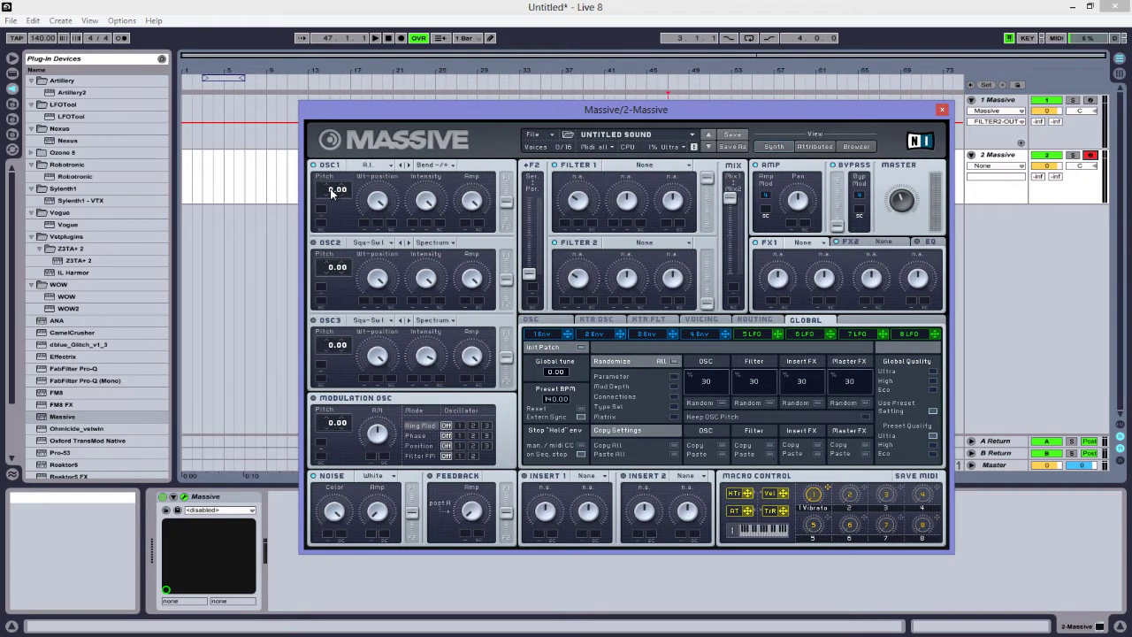
Step: Set OSC1's pitch to -12.00, with the wavetable position a little past halfway and the intensity at roughly a quarter
{"action": "left_click_drag", "start_coordinate": [333, 193], "coordinate": [335, 201]}
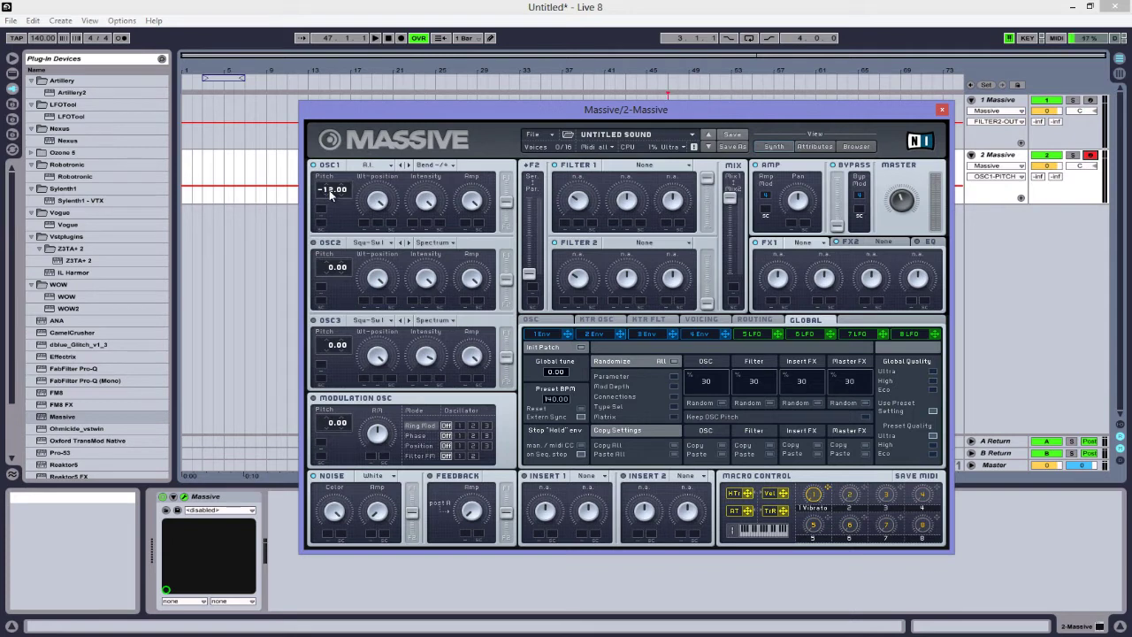
{"action": "left_click_drag", "start_coordinate": [333, 191], "coordinate": [334, 195]}
{"action": "left_click_drag", "start_coordinate": [411, 206], "coordinate": [387, 209]}
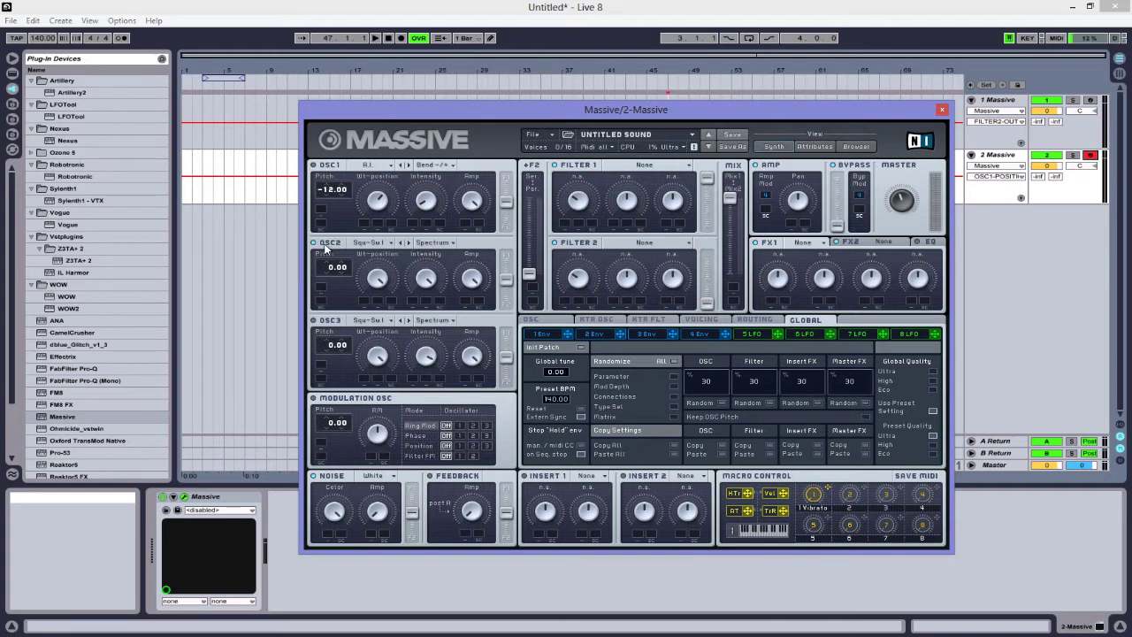
Step: Set OSC2 to the Digigrain II wavetable in Bend - mode
{"action": "left_click", "coordinate": [392, 243]}
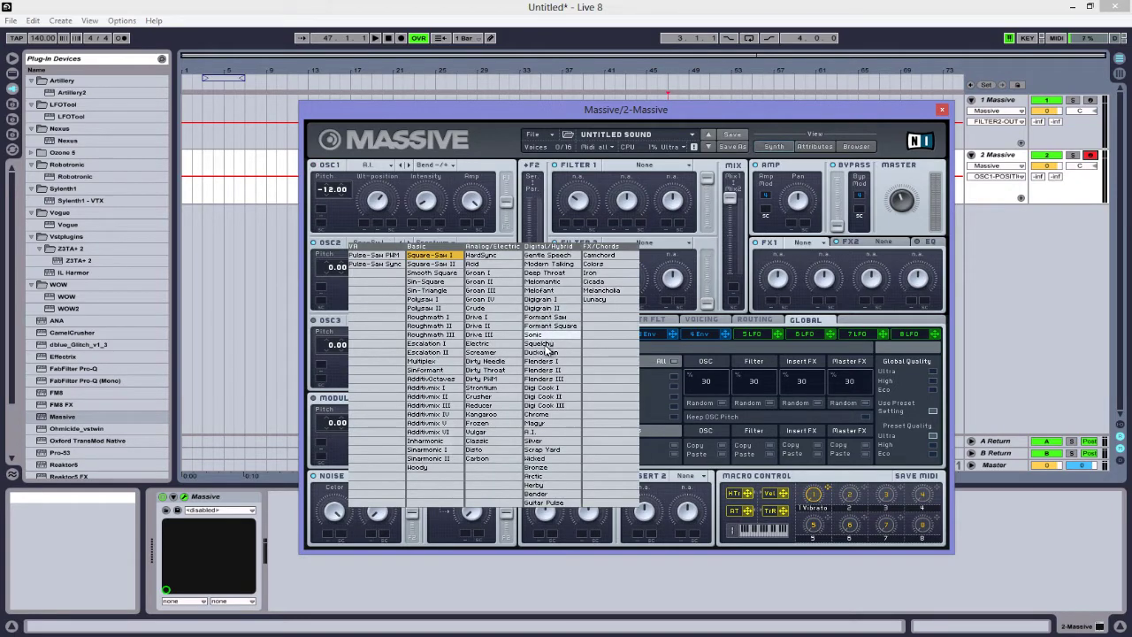
{"action": "left_click", "coordinate": [548, 309]}
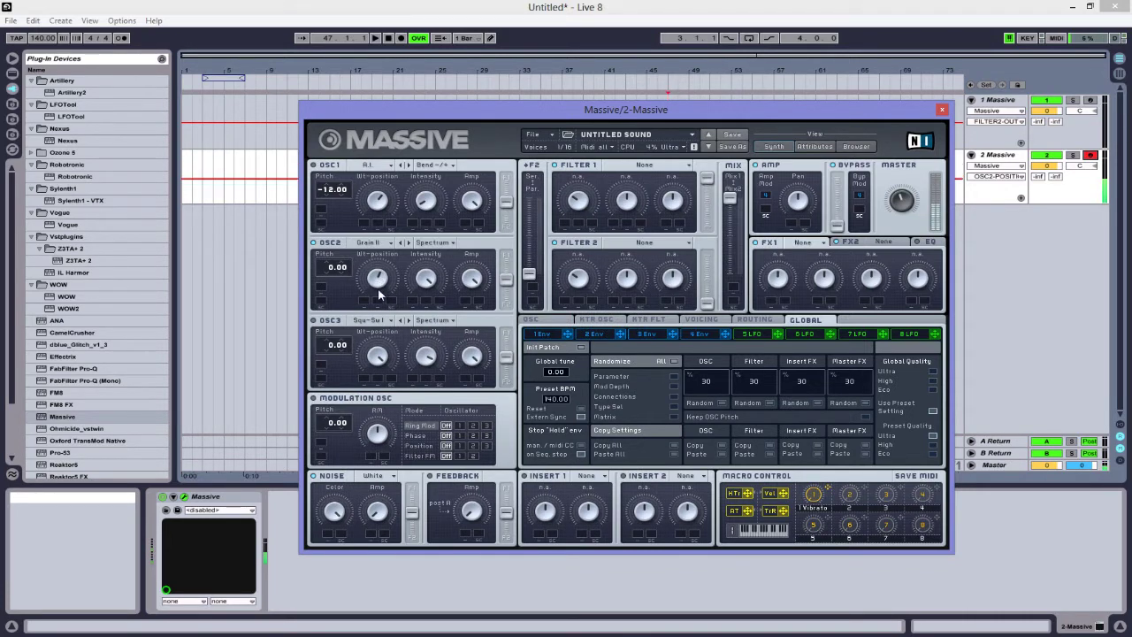
{"action": "left_click", "coordinate": [445, 246]}
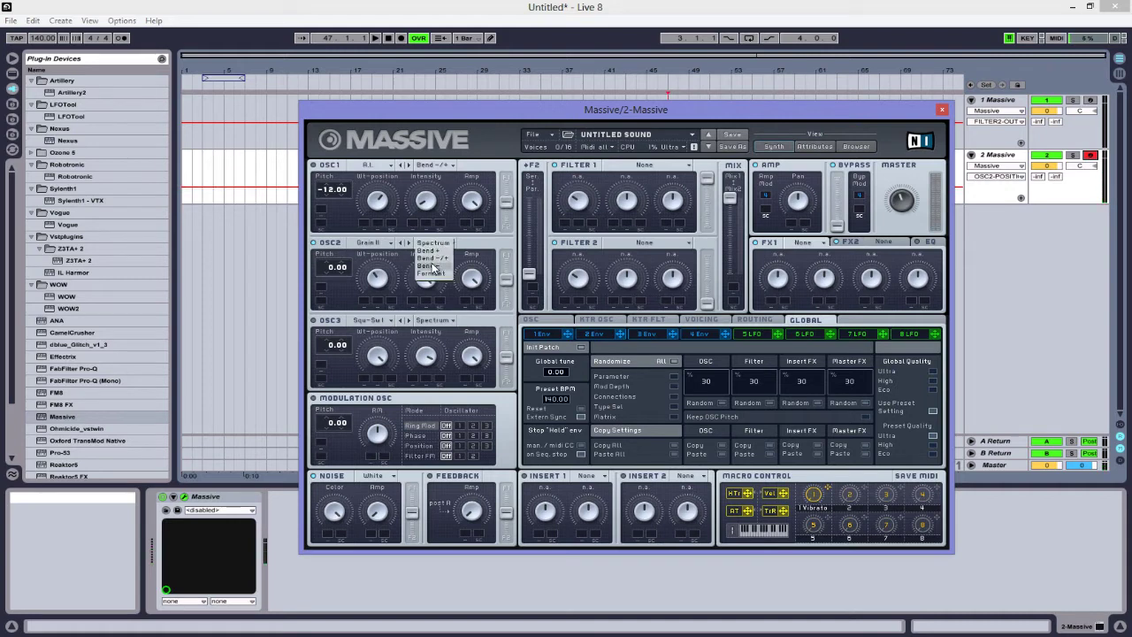
{"action": "left_click", "coordinate": [431, 271]}
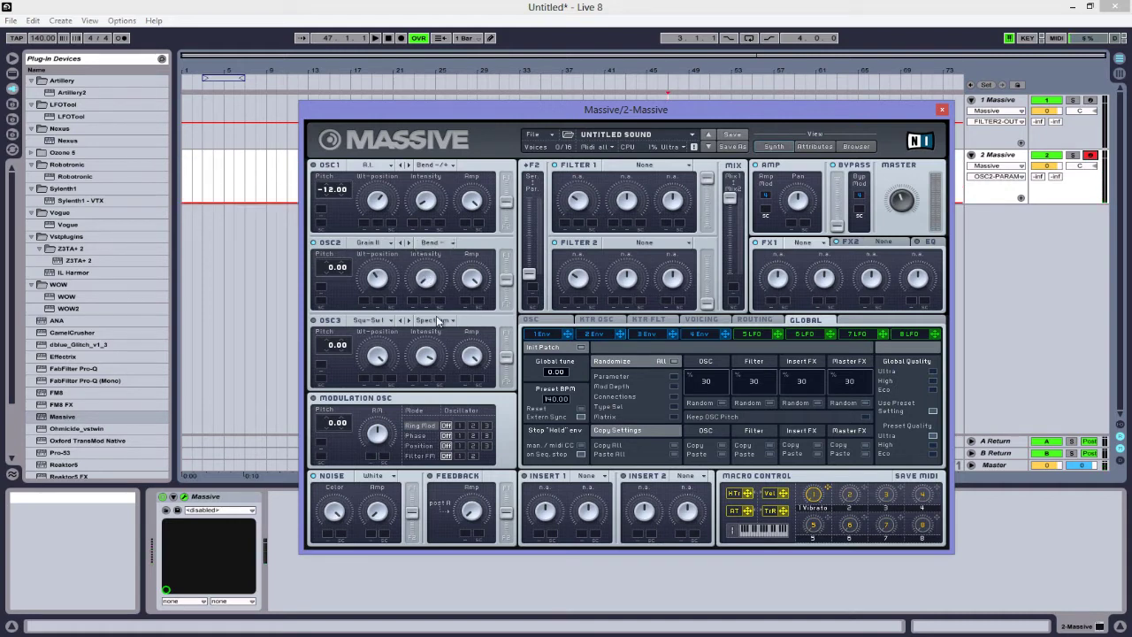
Step: Lower OSC2's intensity to roughly a quarter and its wavetable position to about a third, keeping its filter routing centred
{"action": "left_click_drag", "start_coordinate": [427, 279], "coordinate": [432, 283]}
{"action": "left_click", "coordinate": [381, 279]}
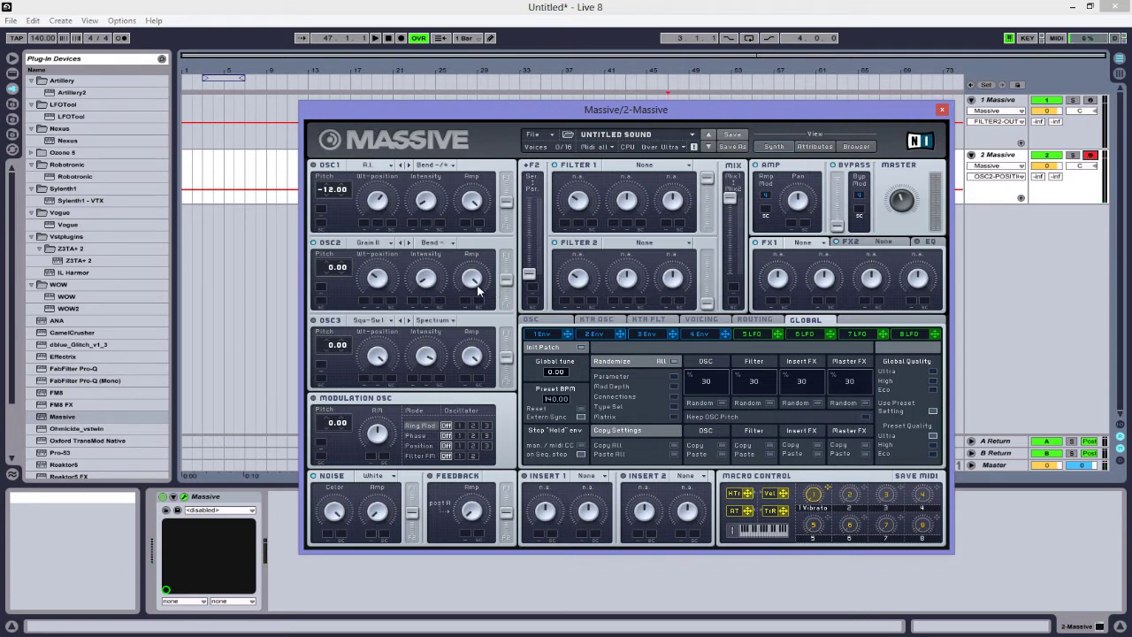
{"action": "left_click", "coordinate": [507, 281]}
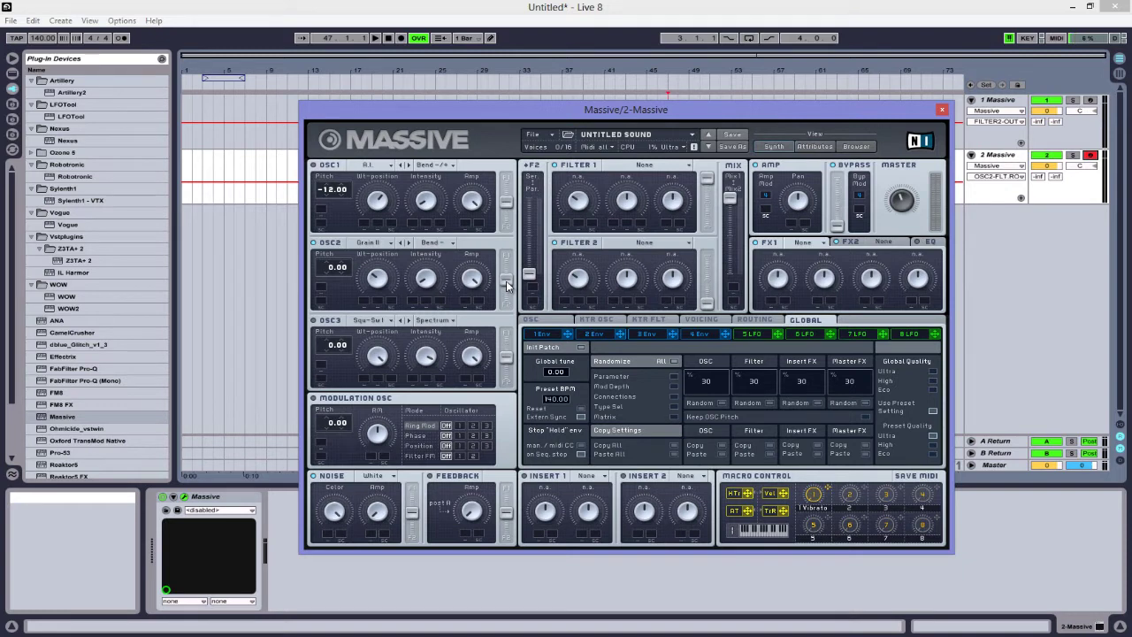
{"action": "left_click_drag", "start_coordinate": [911, 196], "coordinate": [880, 223]}
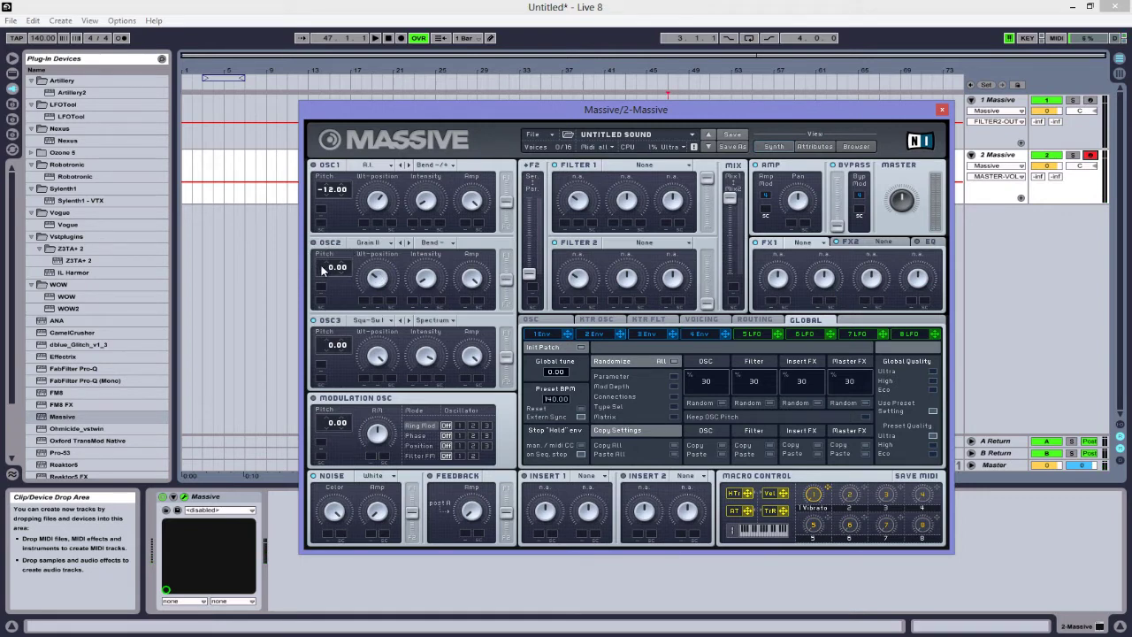
Step: Set OSC3 to the Magyr wavetable in Bend -/+ mode, with low intensity and a reduced wavetable position
{"action": "left_click", "coordinate": [387, 322]}
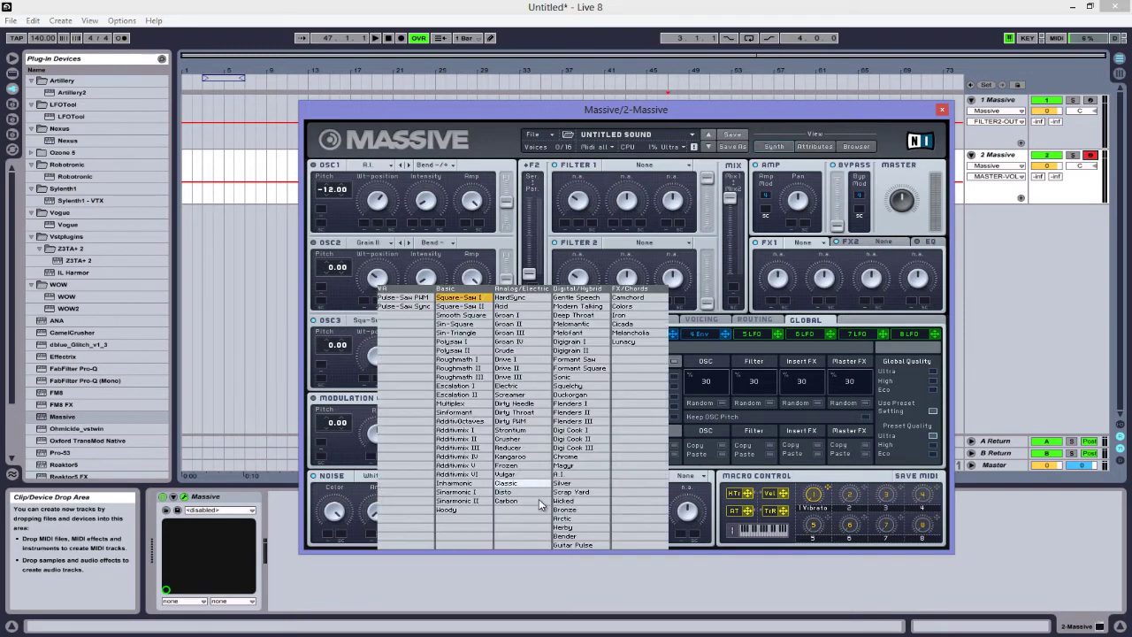
{"action": "left_click", "coordinate": [581, 466]}
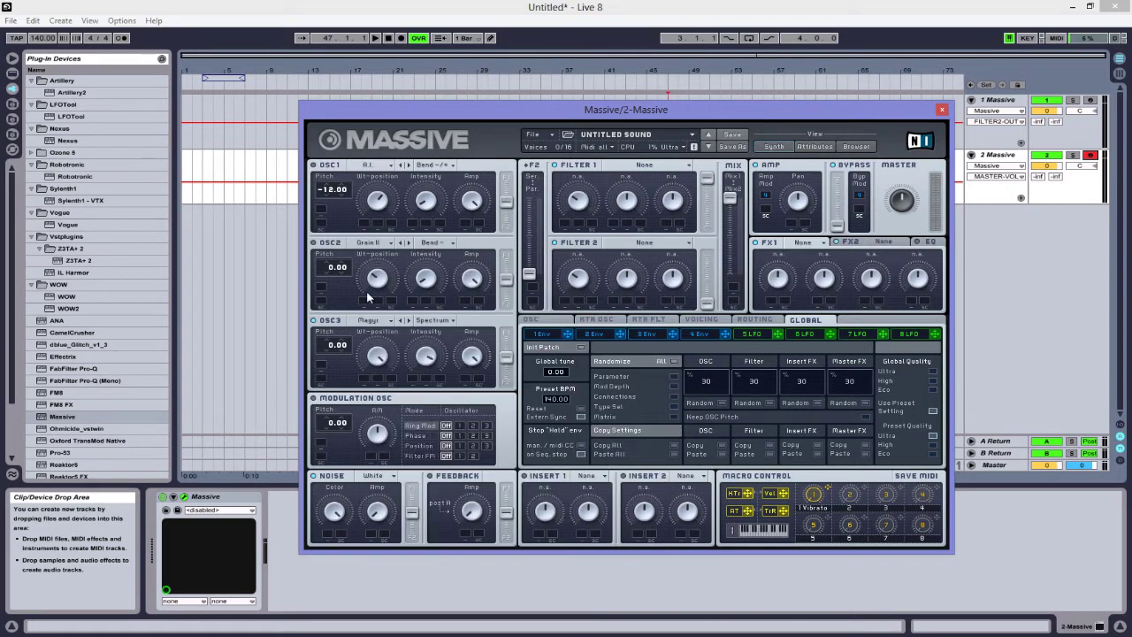
{"action": "left_click", "coordinate": [447, 323]}
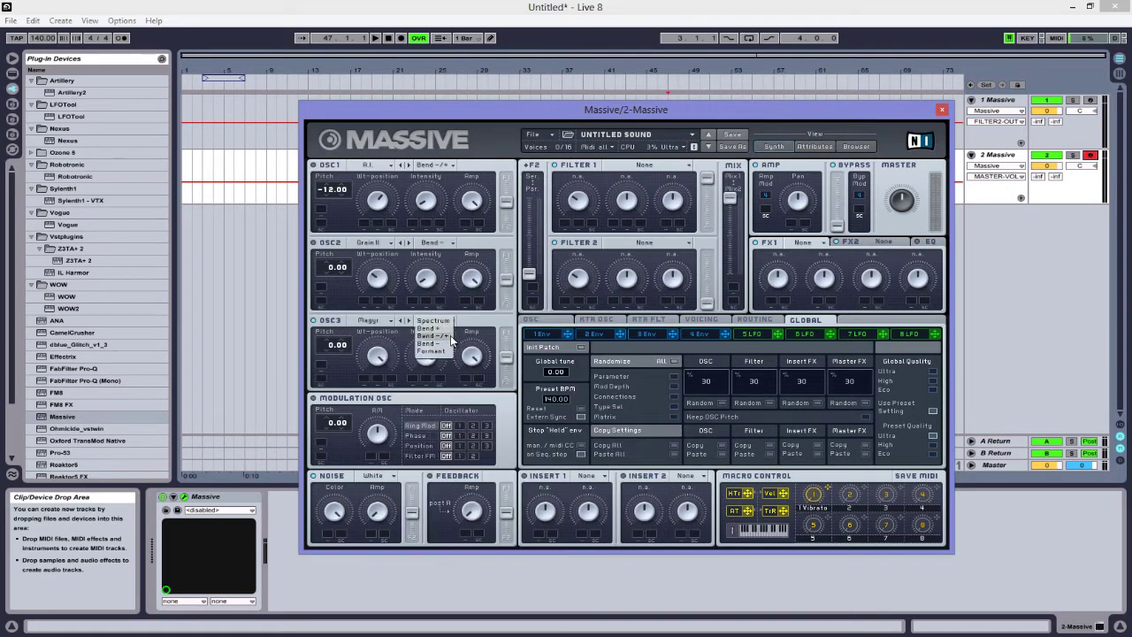
{"action": "left_click", "coordinate": [449, 337]}
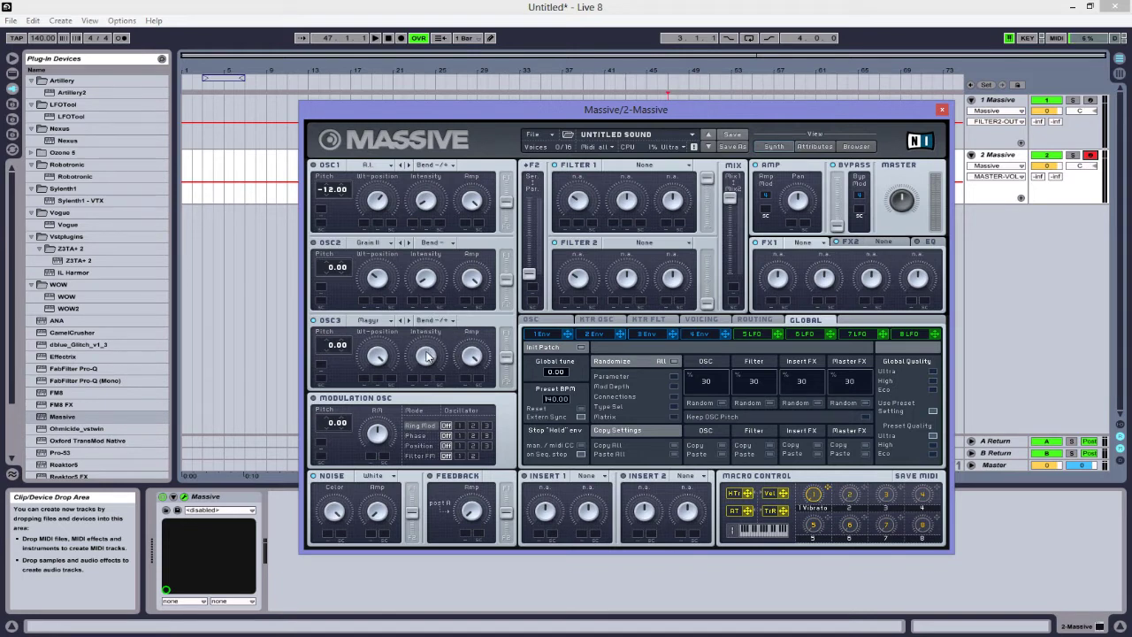
{"action": "mouse_move", "coordinate": [429, 356]}
{"action": "left_mouse_down"}
{"action": "mouse_move", "coordinate": [422, 377]}
{"action": "mouse_move", "coordinate": [435, 362]}
{"action": "left_mouse_up"}
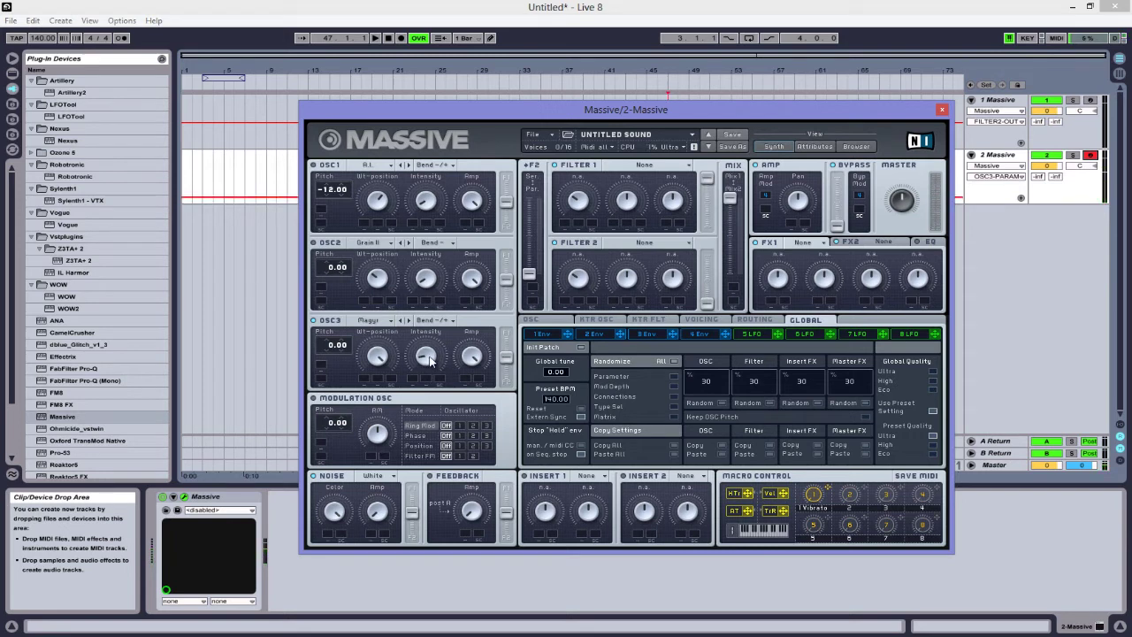
{"action": "left_click", "coordinate": [380, 355]}
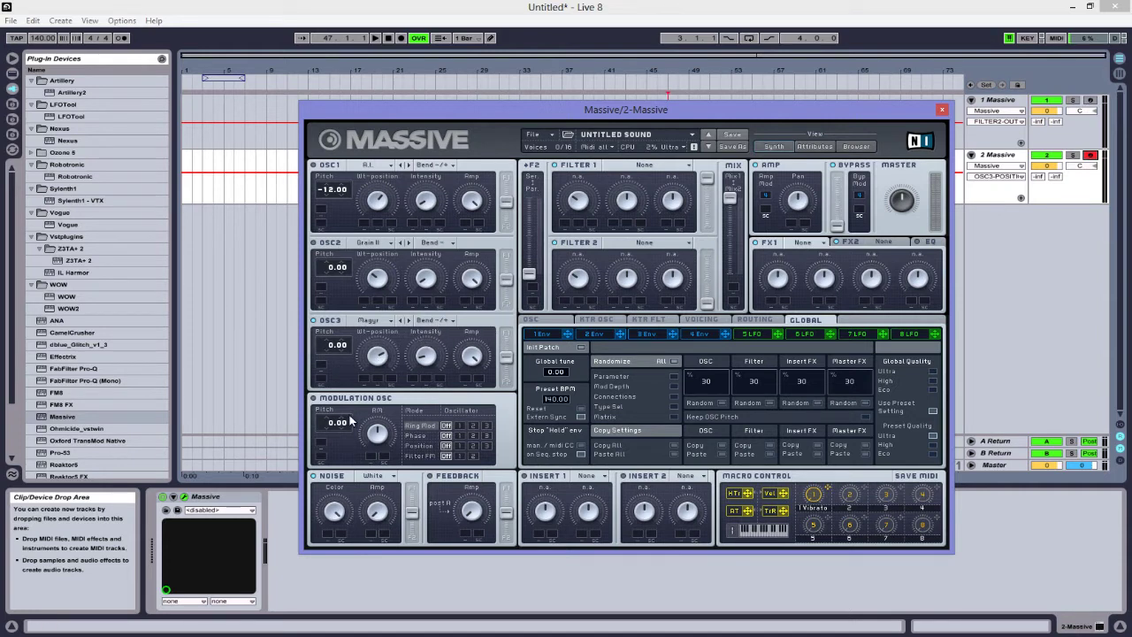
Step: Set the modulation oscillator to Phase mode acting on oscillator 1 and adjust the Phase amount
{"action": "left_click", "coordinate": [416, 435]}
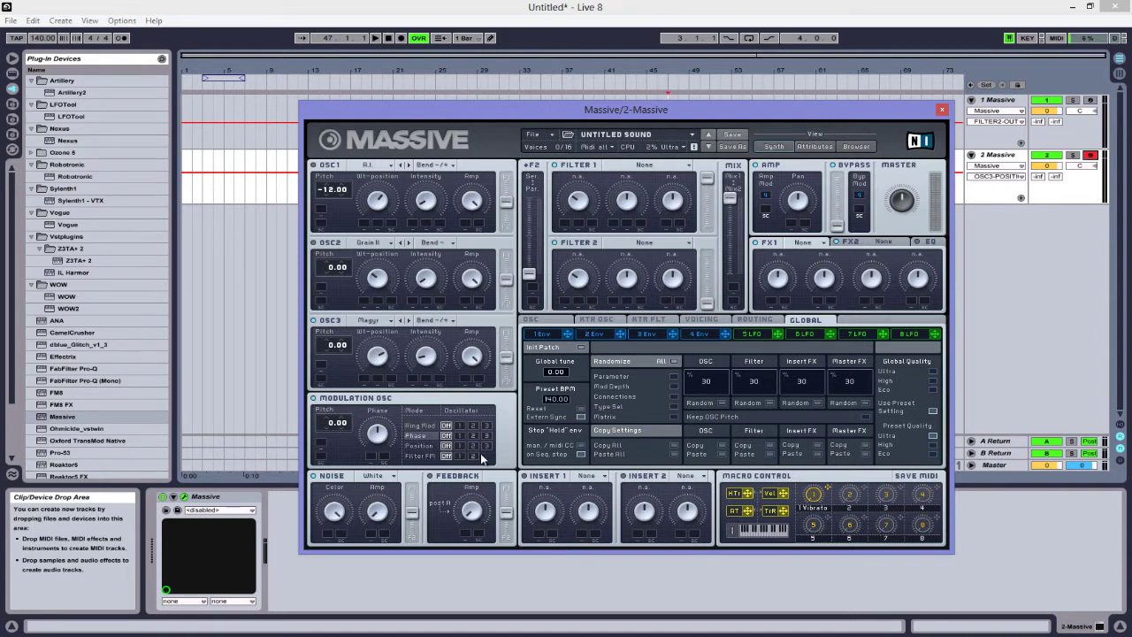
{"action": "left_click", "coordinate": [460, 436]}
{"action": "left_click_drag", "start_coordinate": [378, 444], "coordinate": [382, 442]}
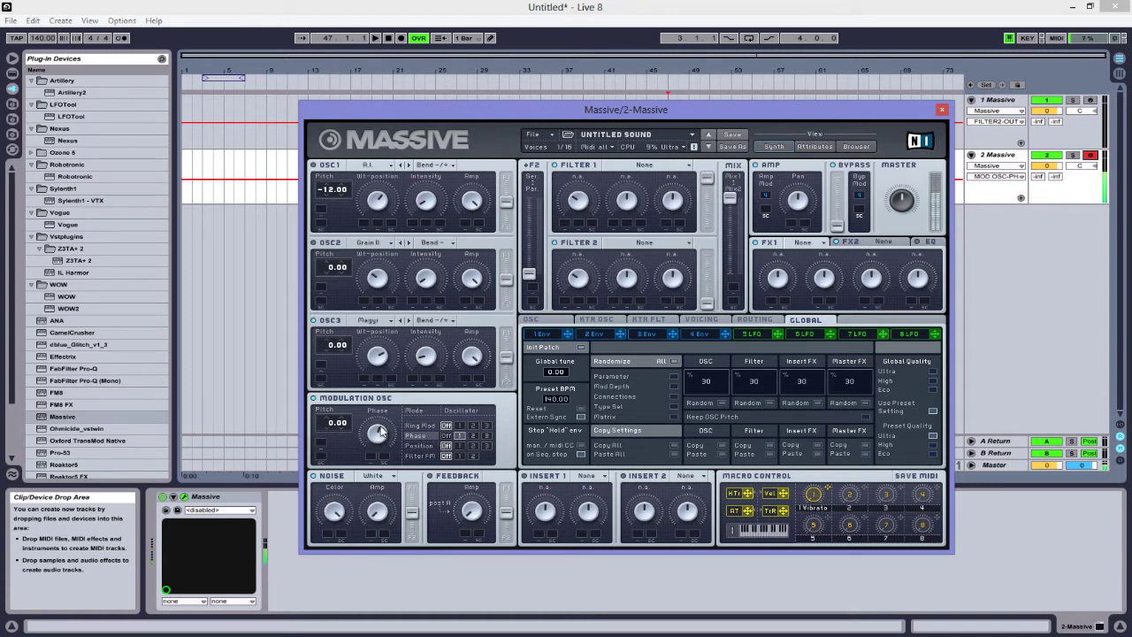
Step: Set the noise generator to Tape Hiss, lower its amp to about a third and keep its color at maximum
{"action": "left_click", "coordinate": [377, 478]}
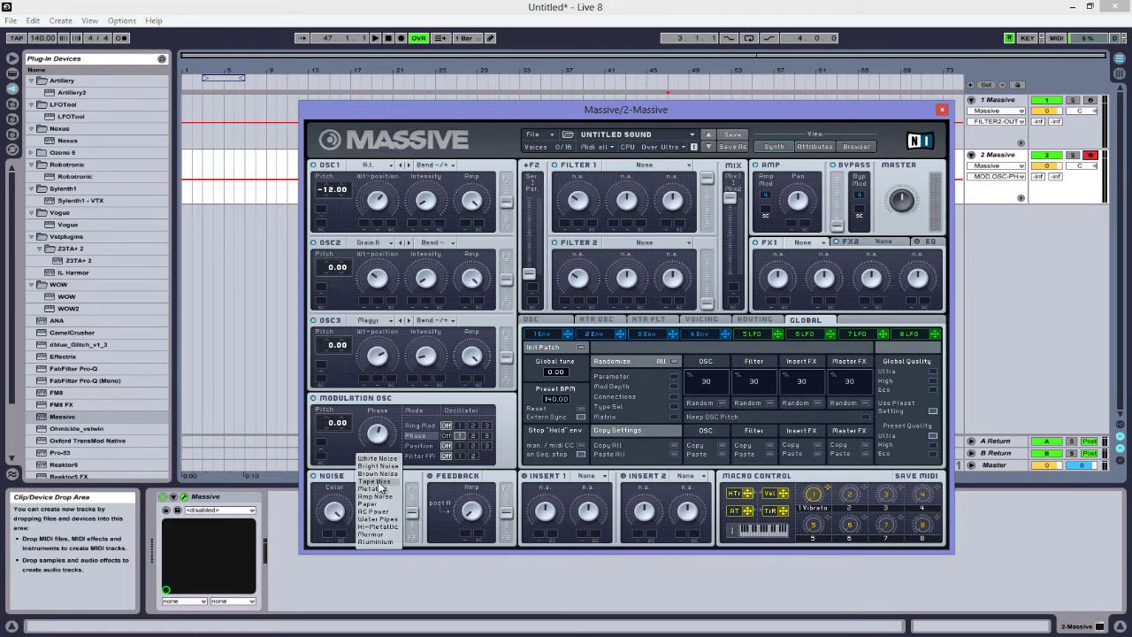
{"action": "left_click", "coordinate": [375, 481]}
{"action": "left_click_drag", "start_coordinate": [372, 506], "coordinate": [381, 514]}
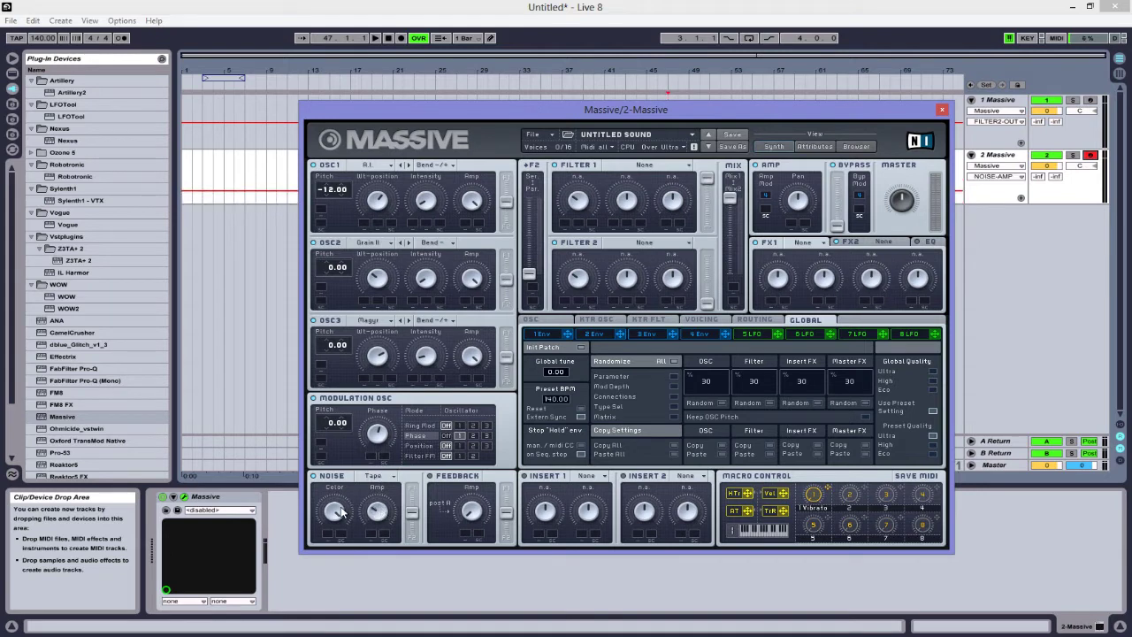
{"action": "left_click", "coordinate": [334, 512]}
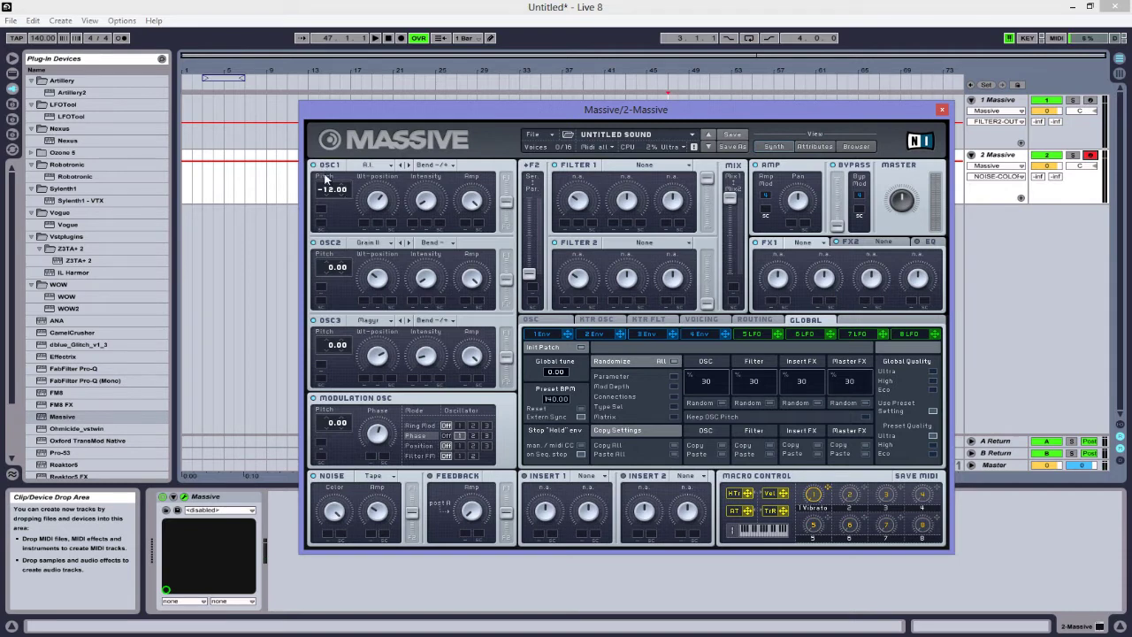
{"action": "left_click", "coordinate": [382, 510]}
{"action": "left_click_drag", "start_coordinate": [382, 510], "coordinate": [436, 530]}
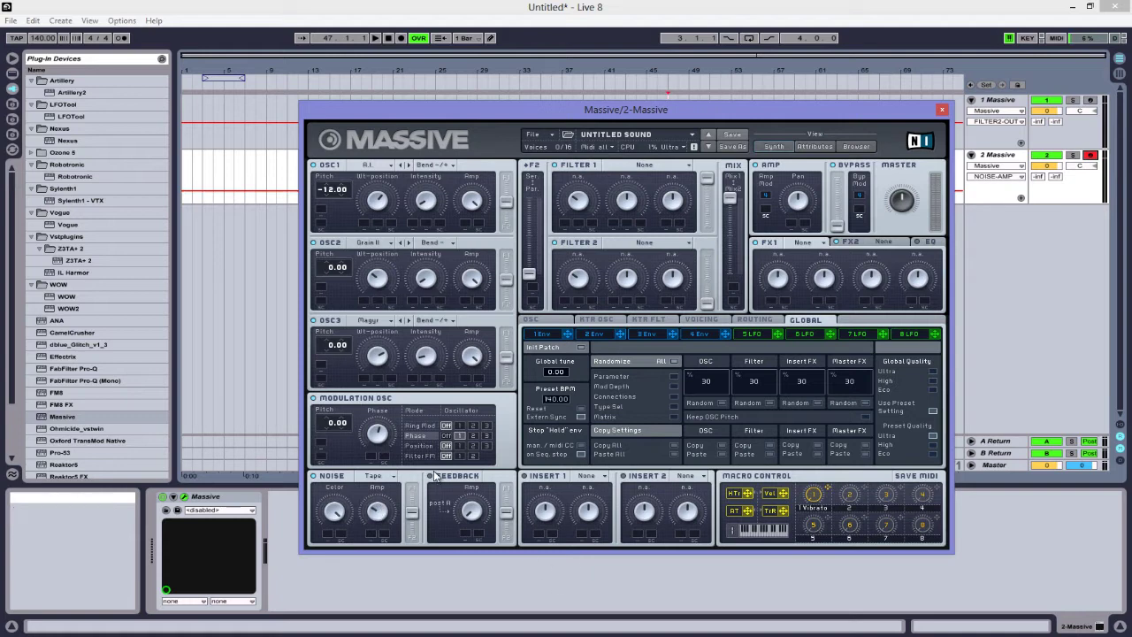
Step: Enable feedback at about a quarter, and set Insert 1 to Bitcrusher with dry/wet just above half and crush at about a third
{"action": "left_click", "coordinate": [476, 517]}
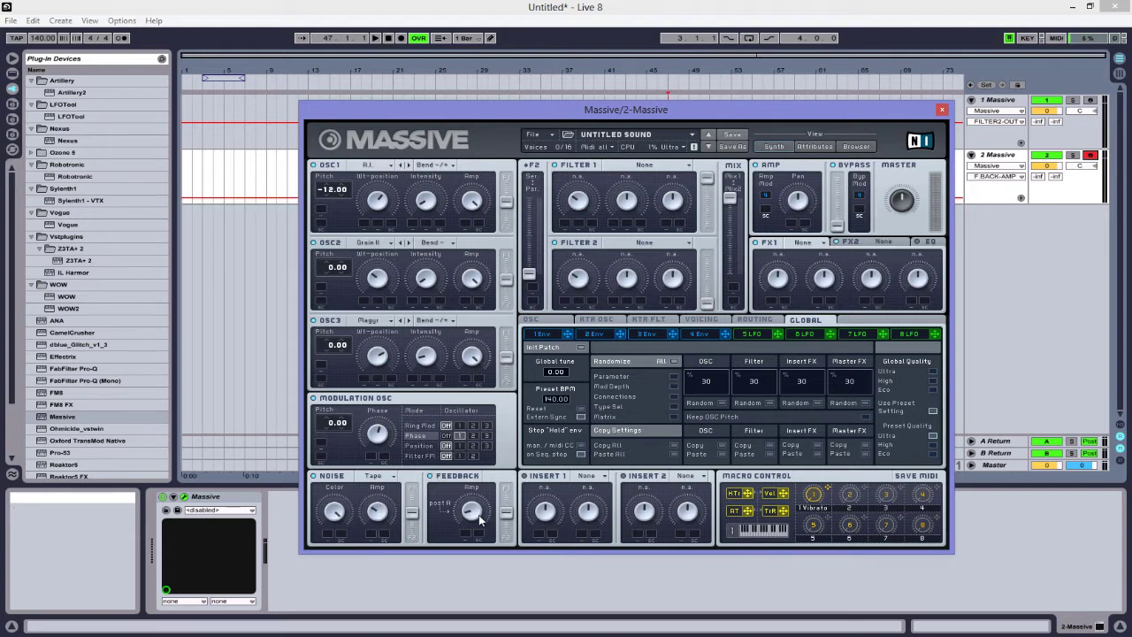
{"action": "mouse_move", "coordinate": [478, 520]}
{"action": "left_mouse_down"}
{"action": "mouse_move", "coordinate": [478, 484]}
{"action": "mouse_move", "coordinate": [479, 514]}
{"action": "left_mouse_up"}
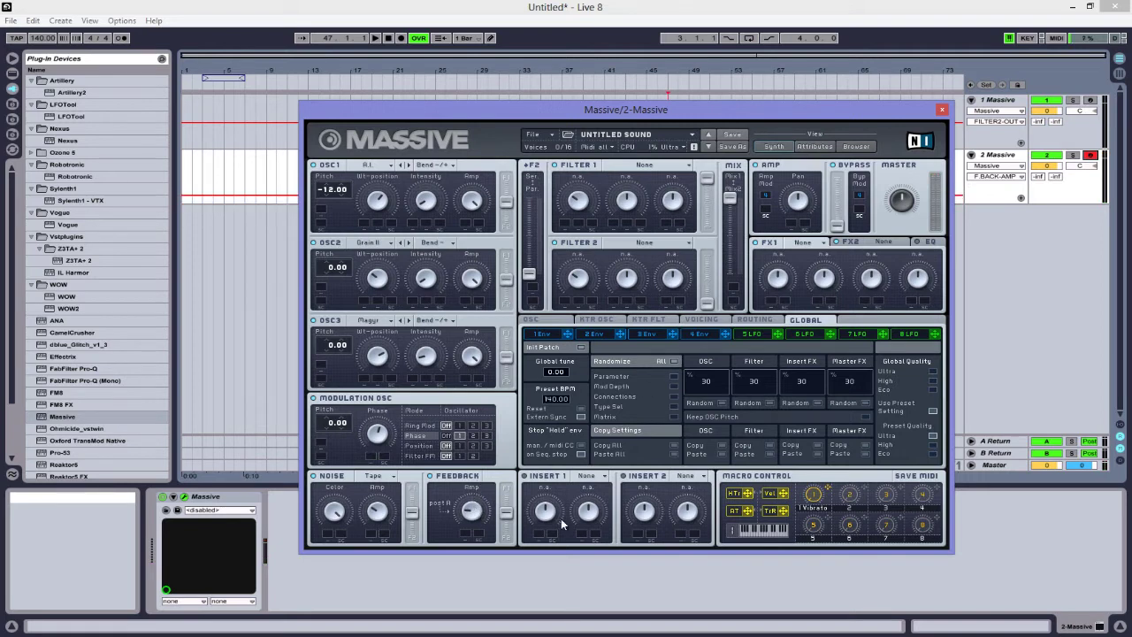
{"action": "left_click", "coordinate": [603, 476]}
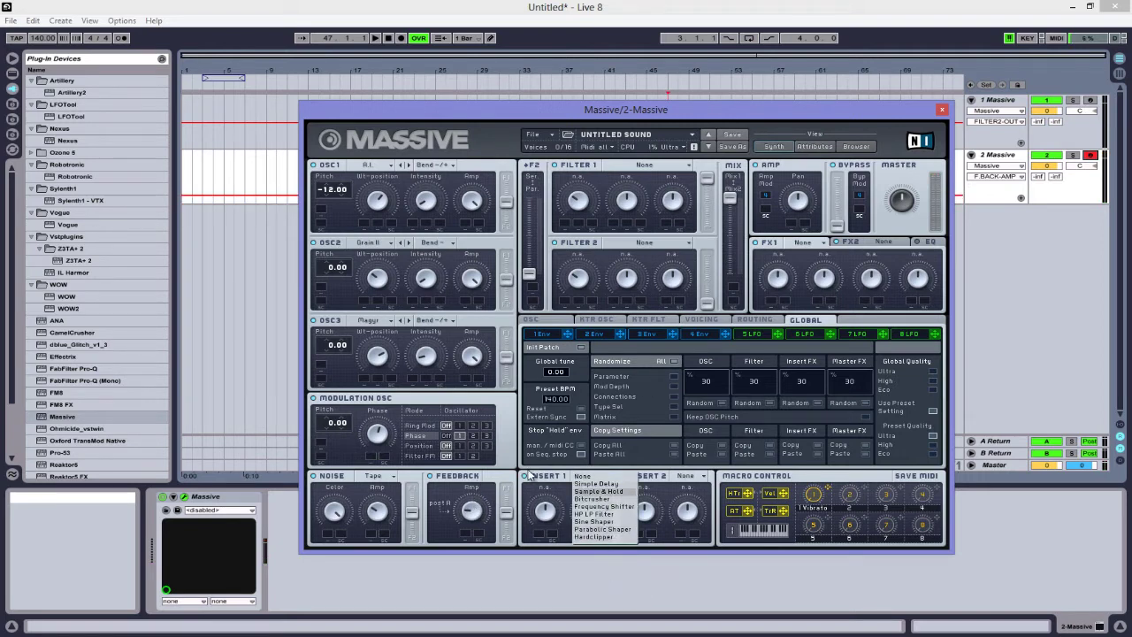
{"action": "left_click", "coordinate": [593, 499]}
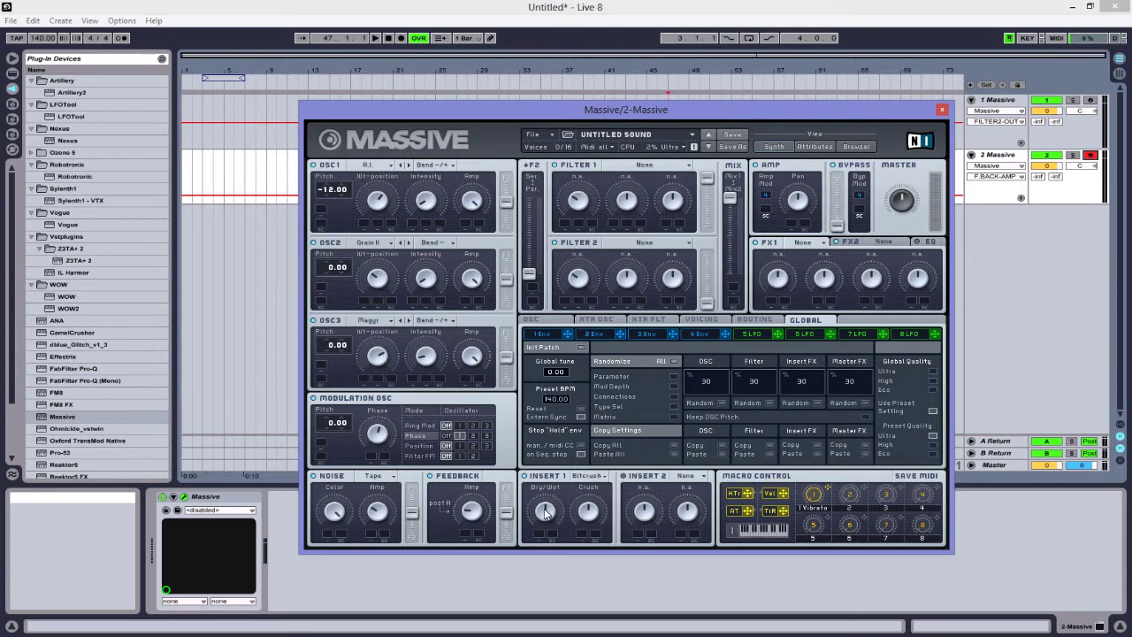
{"action": "left_click_drag", "start_coordinate": [548, 518], "coordinate": [590, 520]}
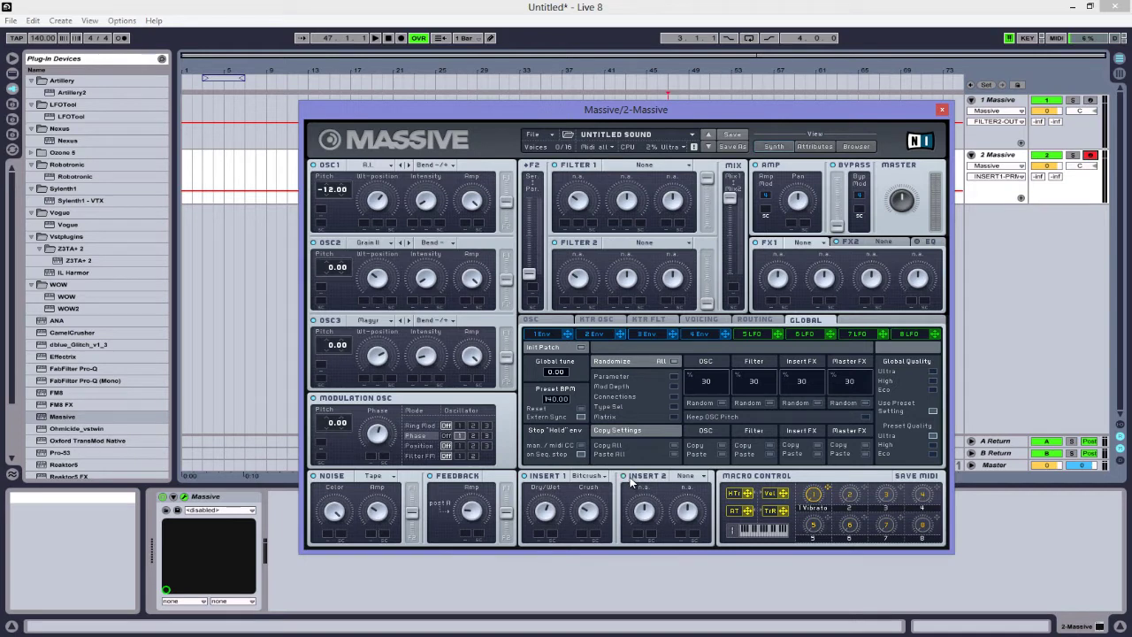
Step: Set Insert 2 to Parabolic Shaper with drive at about a third and route it directly after Filter 1
{"action": "left_click", "coordinate": [685, 478]}
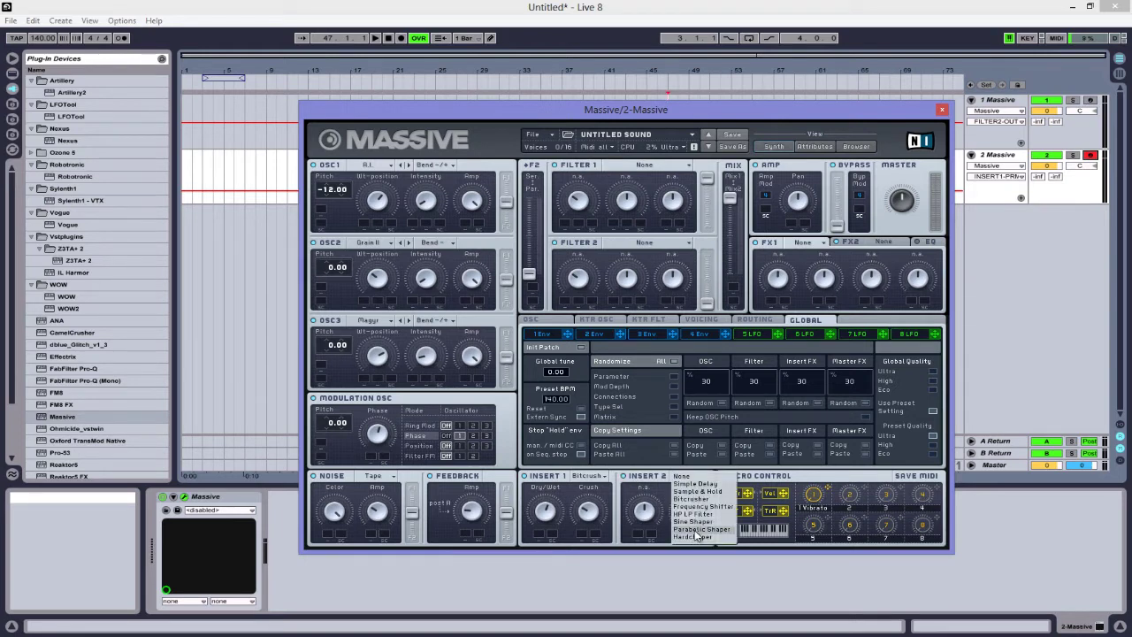
{"action": "left_click", "coordinate": [698, 528]}
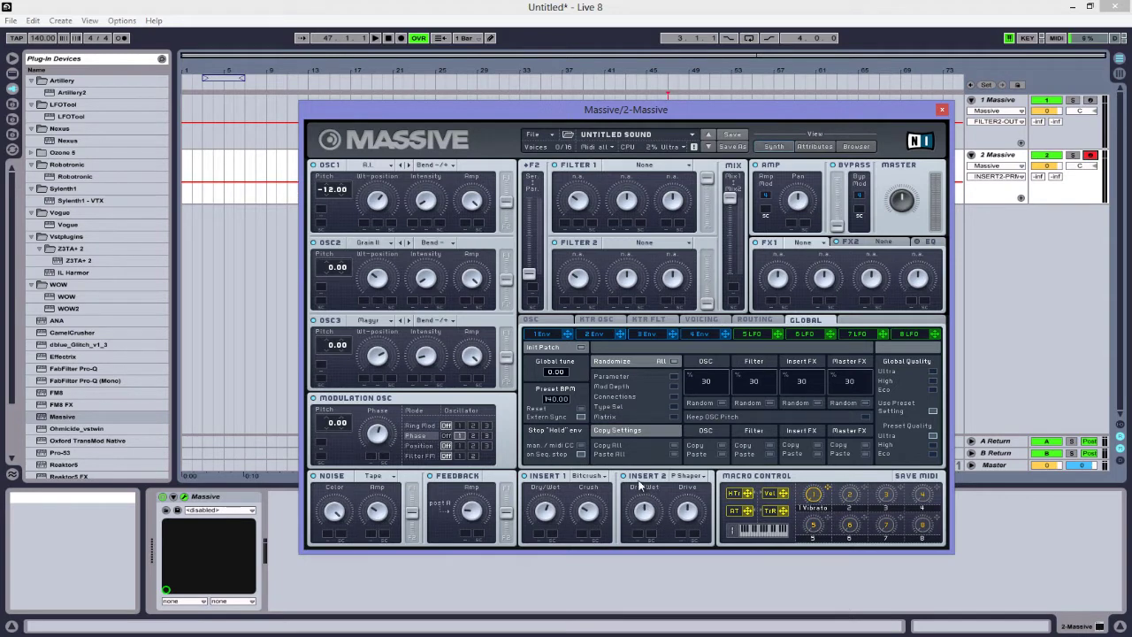
{"action": "left_click", "coordinate": [756, 320]}
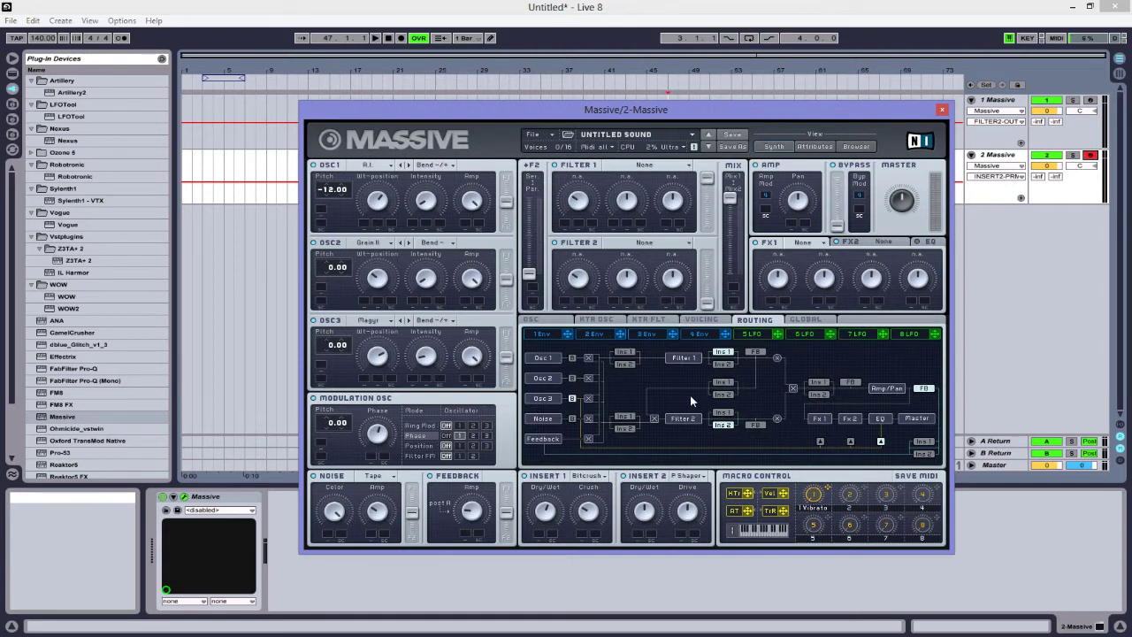
{"action": "left_click", "coordinate": [725, 364]}
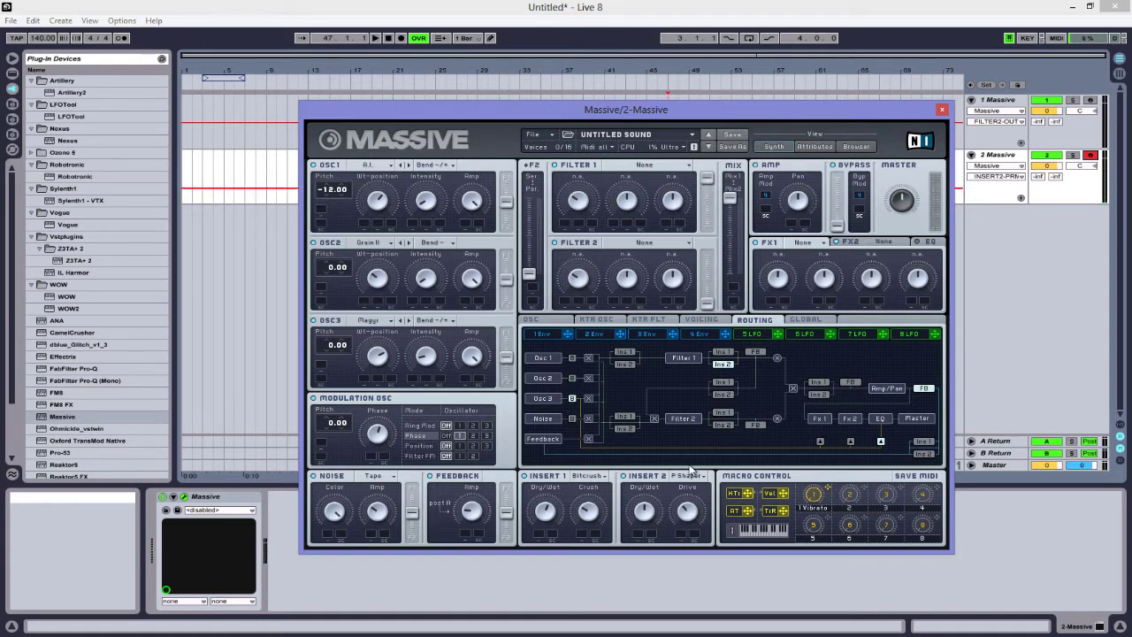
{"action": "left_click", "coordinate": [722, 351]}
{"action": "left_click", "coordinate": [725, 365]}
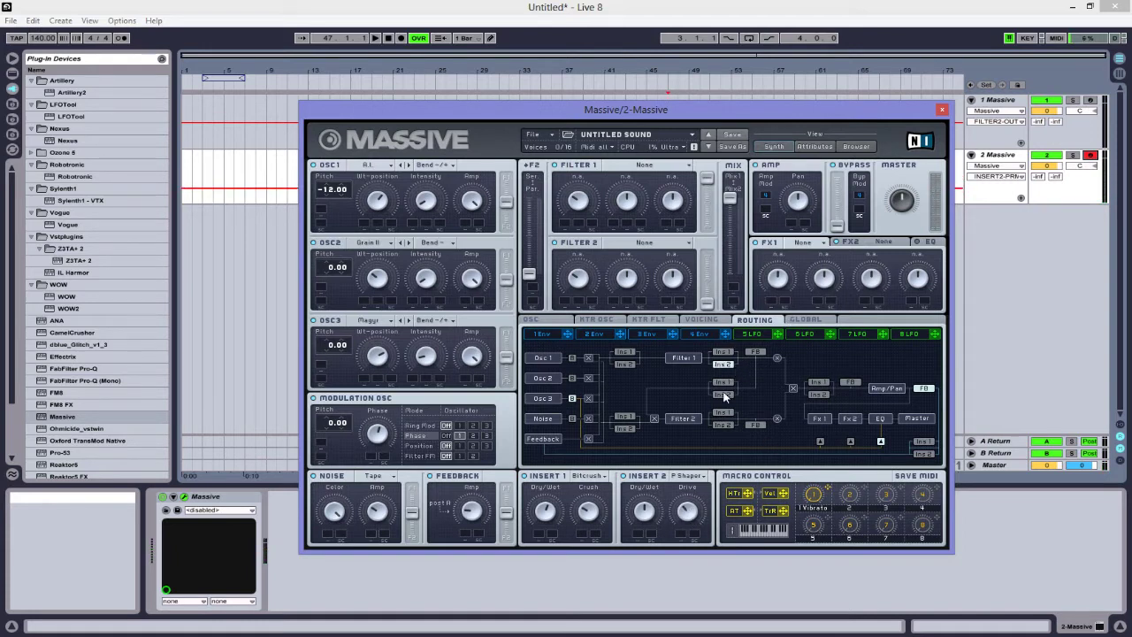
Step: Set Filter 1 to Bandreject with cutoff and resonance slightly above half and bandwidth slightly below half
{"action": "left_click", "coordinate": [701, 319]}
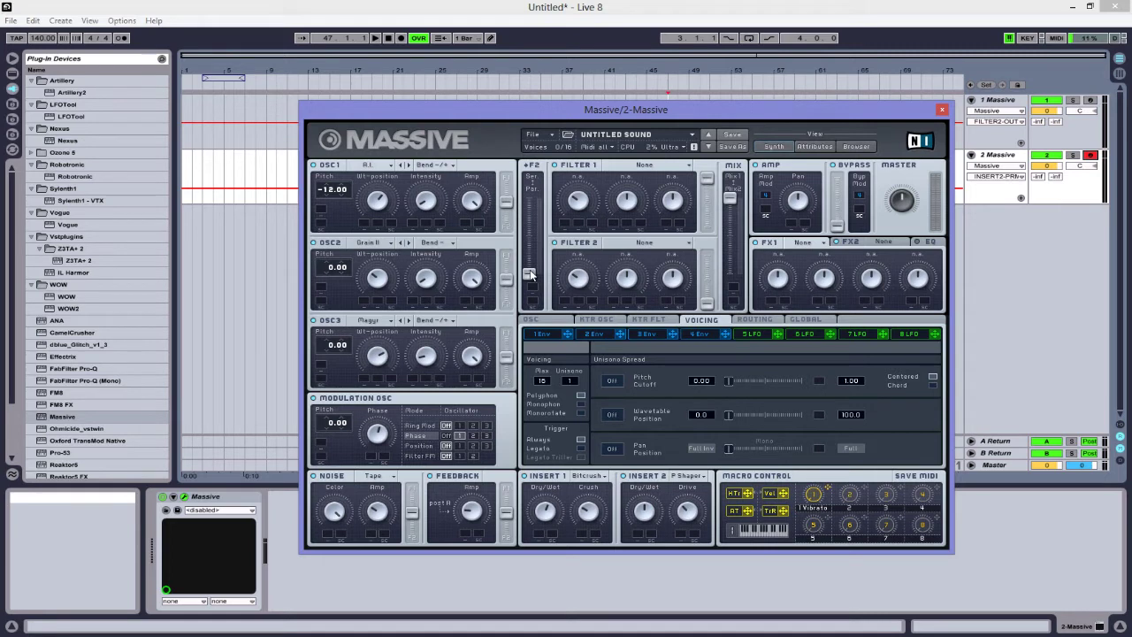
{"action": "left_click", "coordinate": [624, 165]}
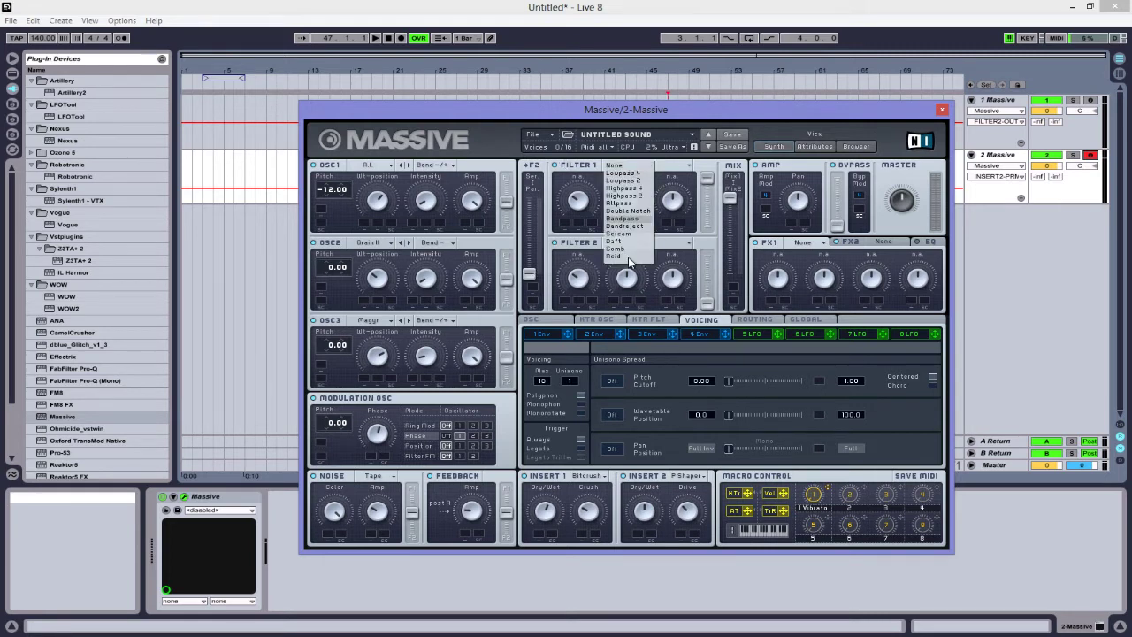
{"action": "left_click", "coordinate": [624, 226]}
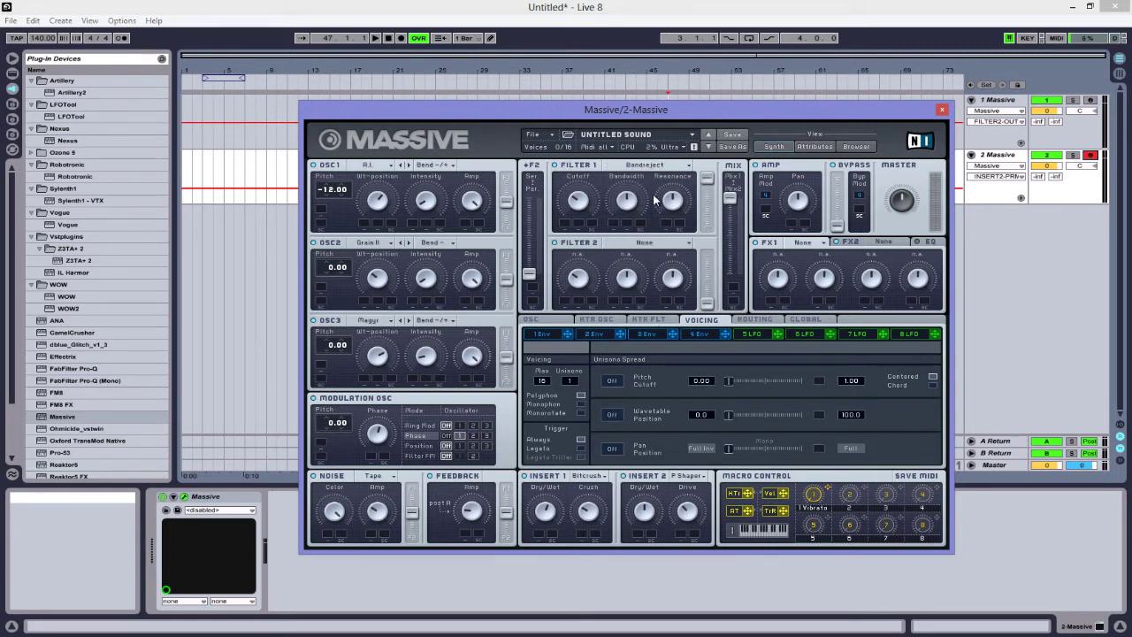
{"action": "left_click", "coordinate": [631, 204]}
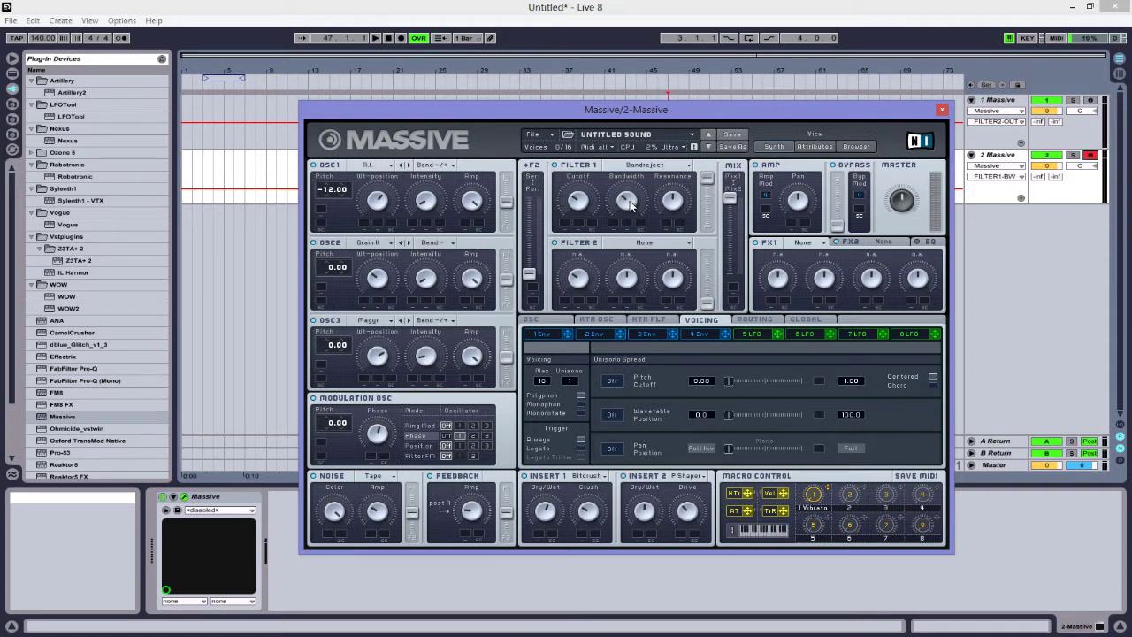
{"action": "left_click_drag", "start_coordinate": [631, 204], "coordinate": [589, 207]}
{"action": "left_click_drag", "start_coordinate": [681, 206], "coordinate": [678, 205]}
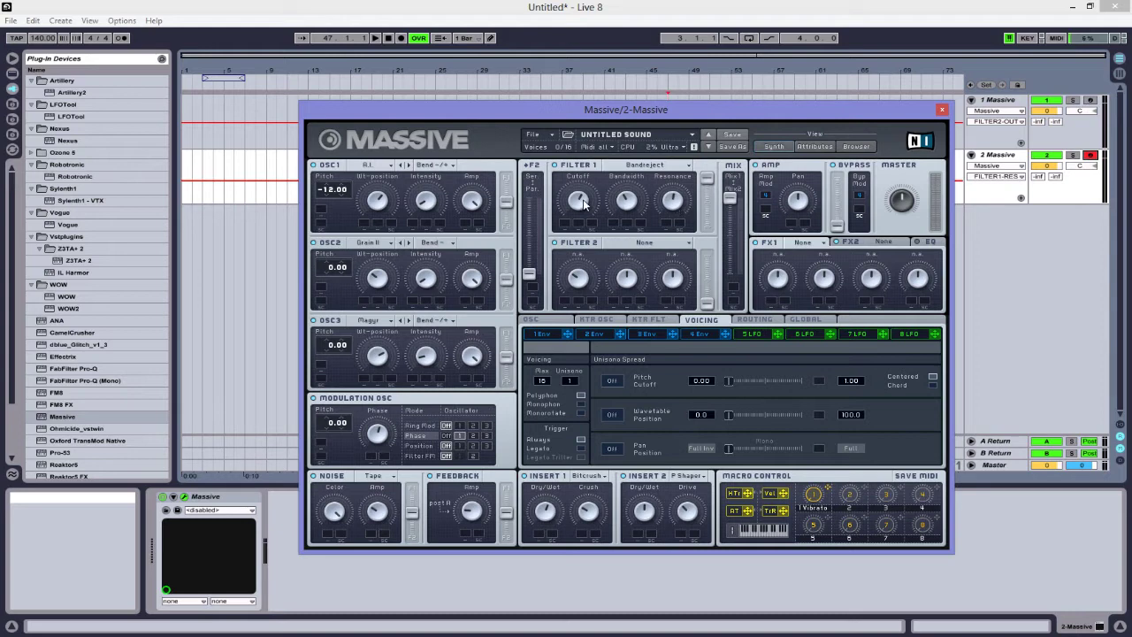
{"action": "left_click_drag", "start_coordinate": [584, 205], "coordinate": [632, 205]}
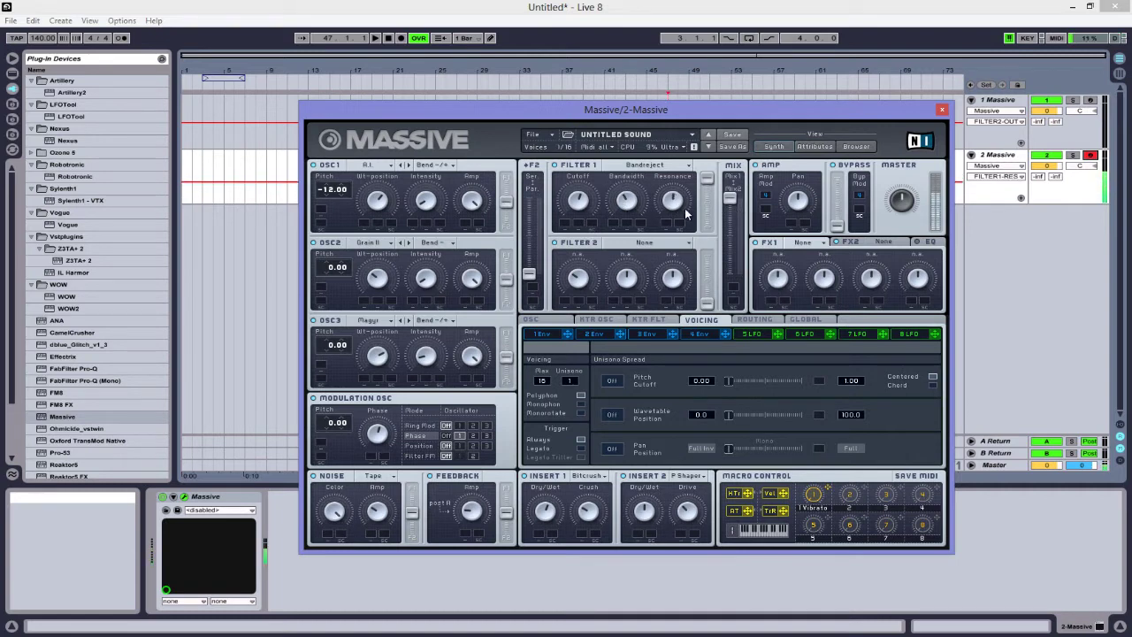
{"action": "left_click", "coordinate": [678, 204]}
{"action": "left_click_drag", "start_coordinate": [679, 204], "coordinate": [684, 196]}
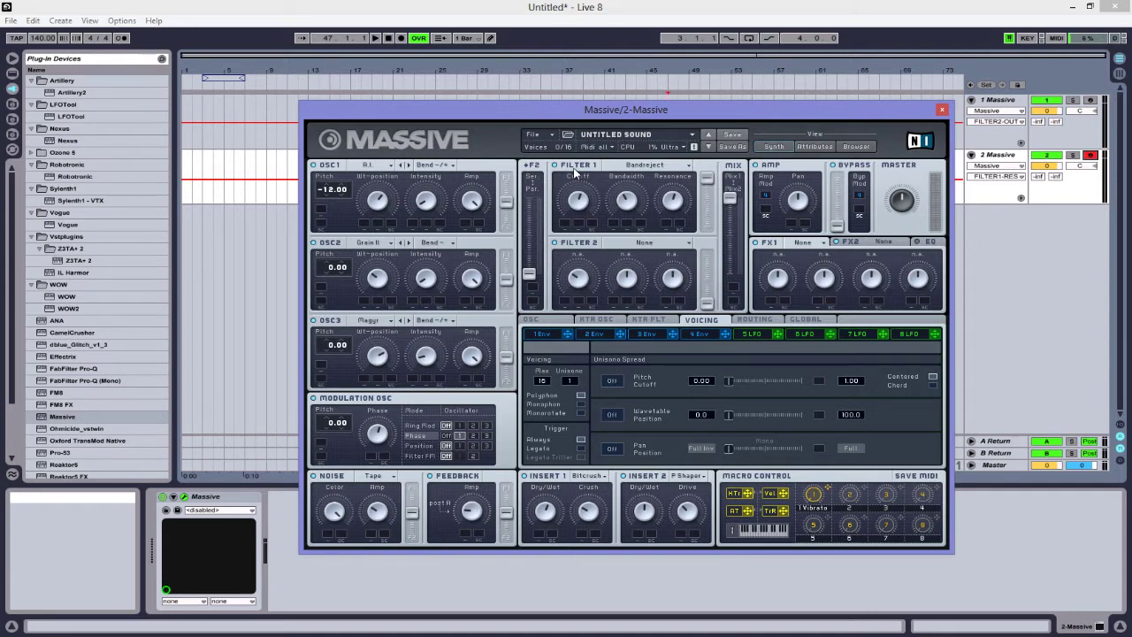
{"action": "mouse_move", "coordinate": [578, 202]}
{"action": "left_mouse_down"}
{"action": "mouse_move", "coordinate": [577, 236]}
{"action": "mouse_move", "coordinate": [586, 217]}
{"action": "mouse_move", "coordinate": [606, 212]}
{"action": "mouse_move", "coordinate": [566, 198]}
{"action": "mouse_move", "coordinate": [581, 189]}
{"action": "mouse_move", "coordinate": [583, 214]}
{"action": "mouse_move", "coordinate": [587, 205]}
{"action": "left_mouse_up"}
Step: Set Filter 2 to Bandpass with cutoff and resonance slightly above half, and move its output level to the middle
{"action": "left_click", "coordinate": [647, 244]}
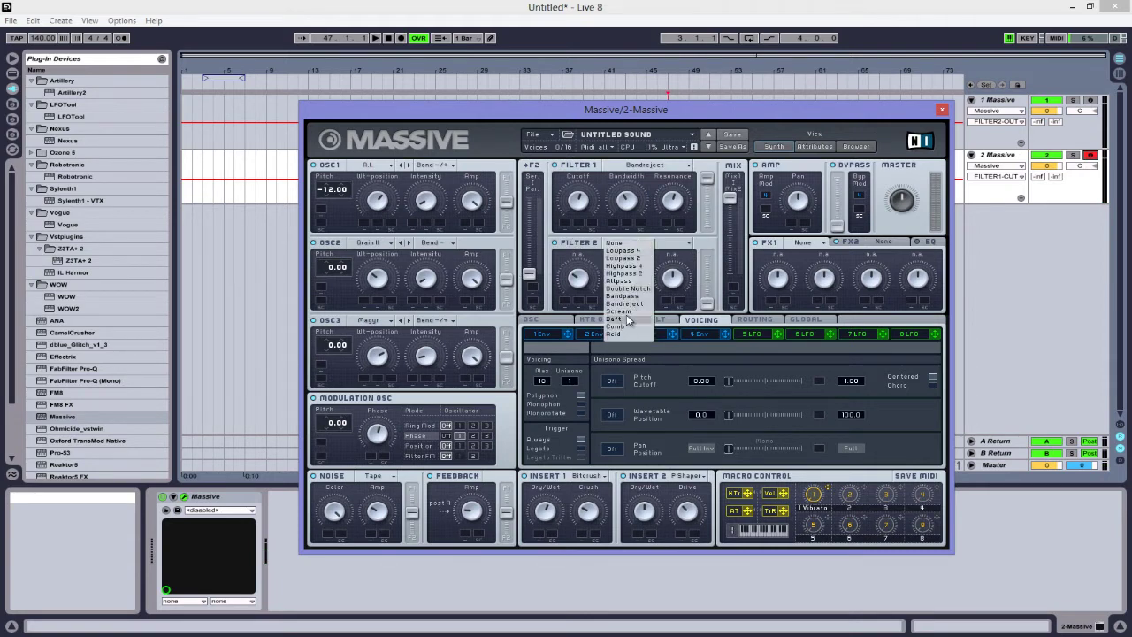
{"action": "left_click", "coordinate": [628, 296]}
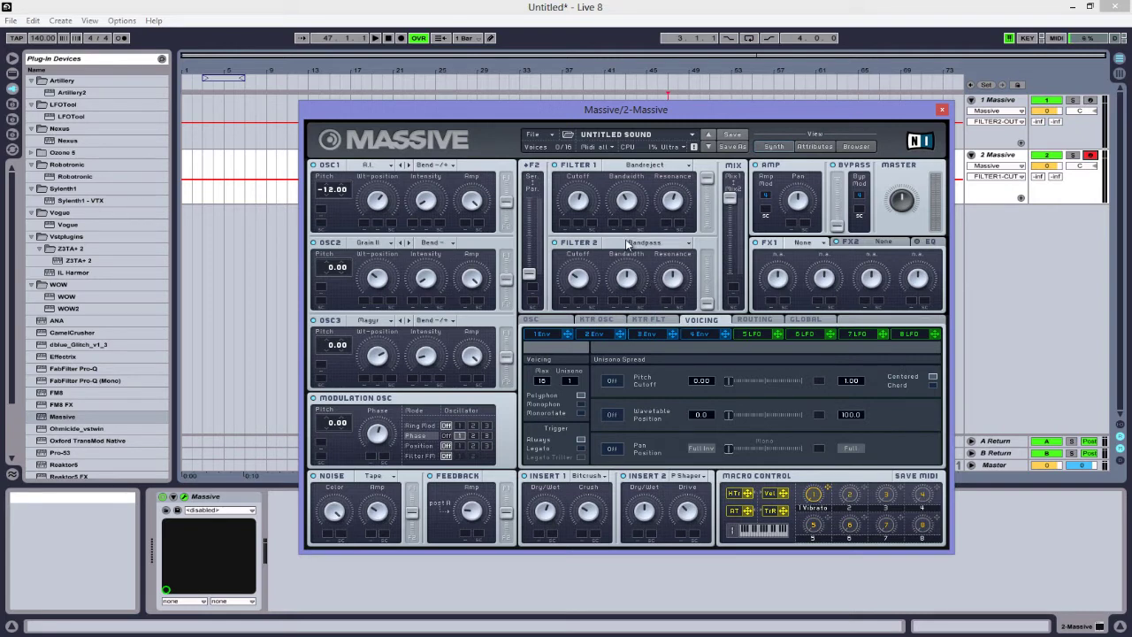
{"action": "left_click", "coordinate": [672, 278]}
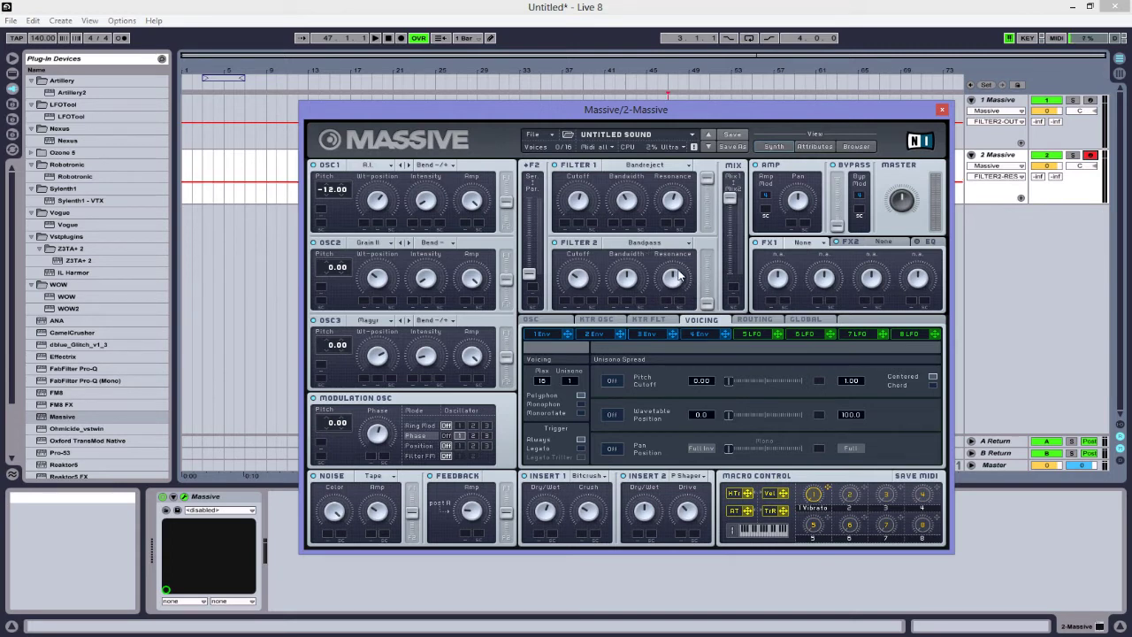
{"action": "left_click", "coordinate": [629, 278]}
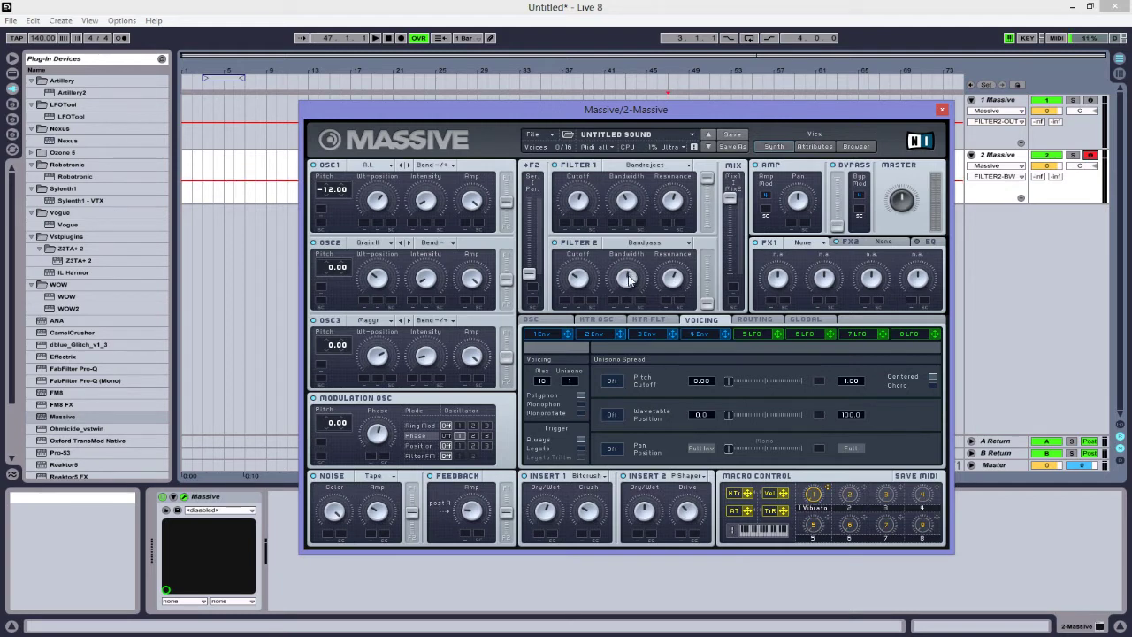
{"action": "left_click", "coordinate": [585, 280]}
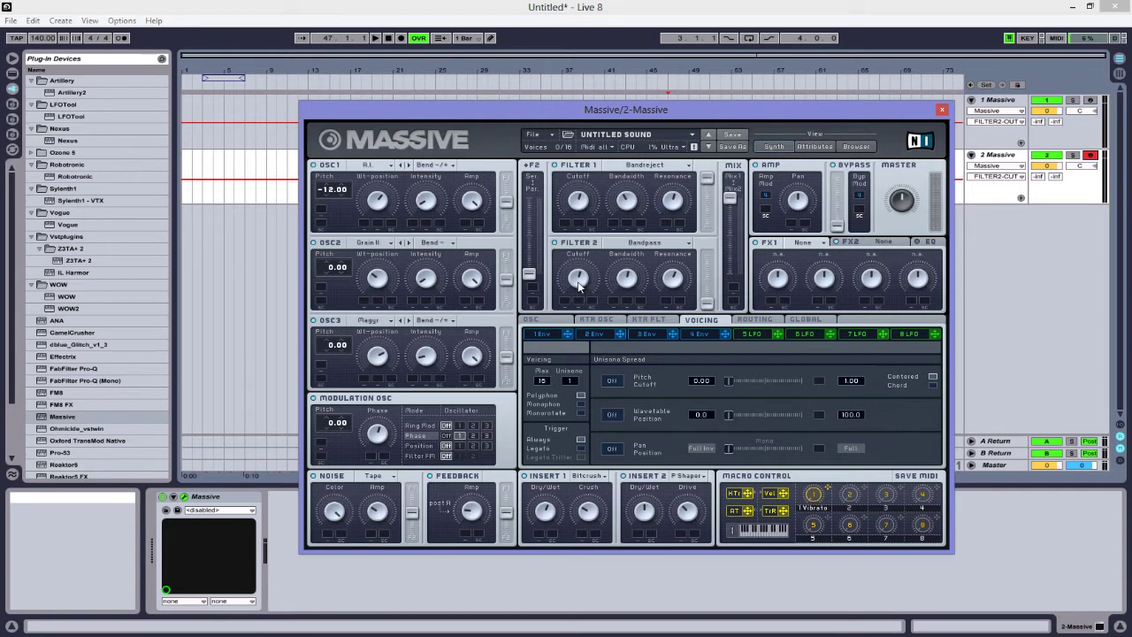
{"action": "left_click", "coordinate": [637, 282]}
{"action": "left_click_drag", "start_coordinate": [708, 303], "coordinate": [717, 280]}
Step: Set the unison voices to 4 and enable the pan position spread at about half
{"action": "left_click_drag", "start_coordinate": [569, 382], "coordinate": [579, 378]}
{"action": "left_click", "coordinate": [610, 449]}
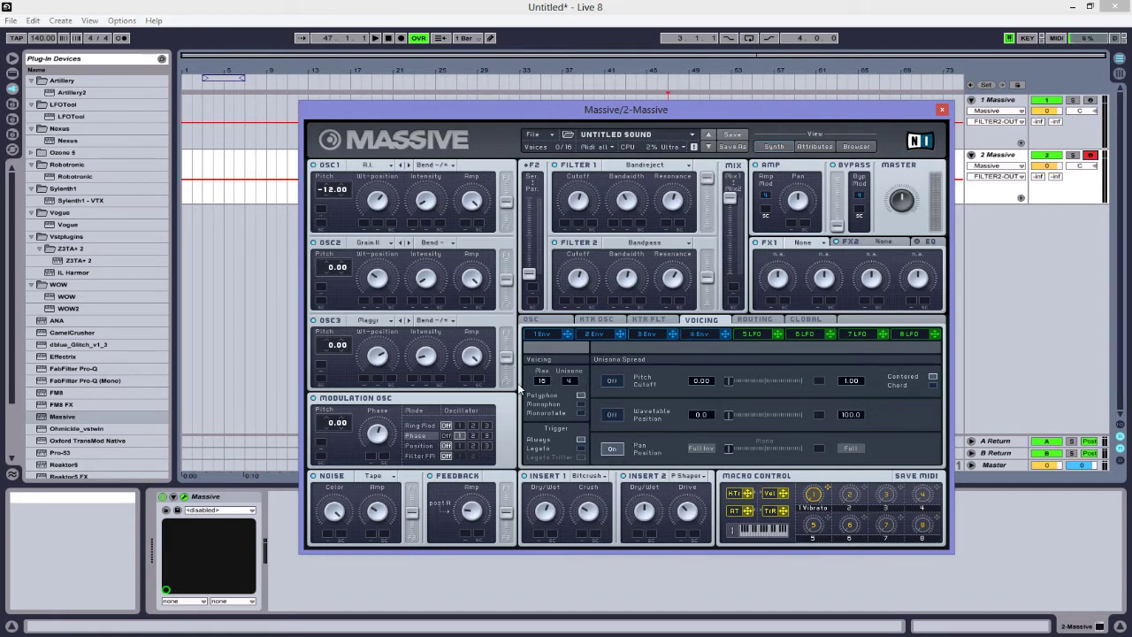
{"action": "mouse_move", "coordinate": [575, 380]}
{"action": "left_mouse_down"}
{"action": "mouse_move", "coordinate": [578, 366]}
{"action": "mouse_move", "coordinate": [579, 387]}
{"action": "left_mouse_up"}
{"action": "mouse_move", "coordinate": [749, 451]}
{"action": "left_mouse_down"}
{"action": "mouse_move", "coordinate": [784, 445]}
{"action": "mouse_move", "coordinate": [759, 457]}
{"action": "left_mouse_up"}
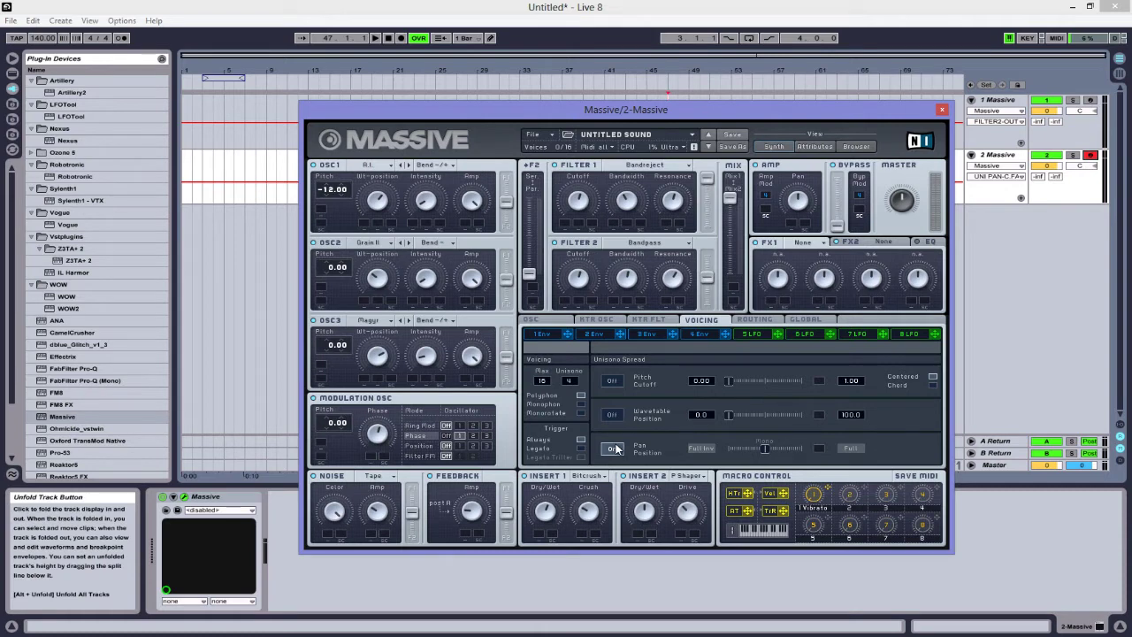
Step: Switch the voicing to Monophon and enable the wavetable position spread at about three quarters
{"action": "left_click", "coordinate": [581, 404]}
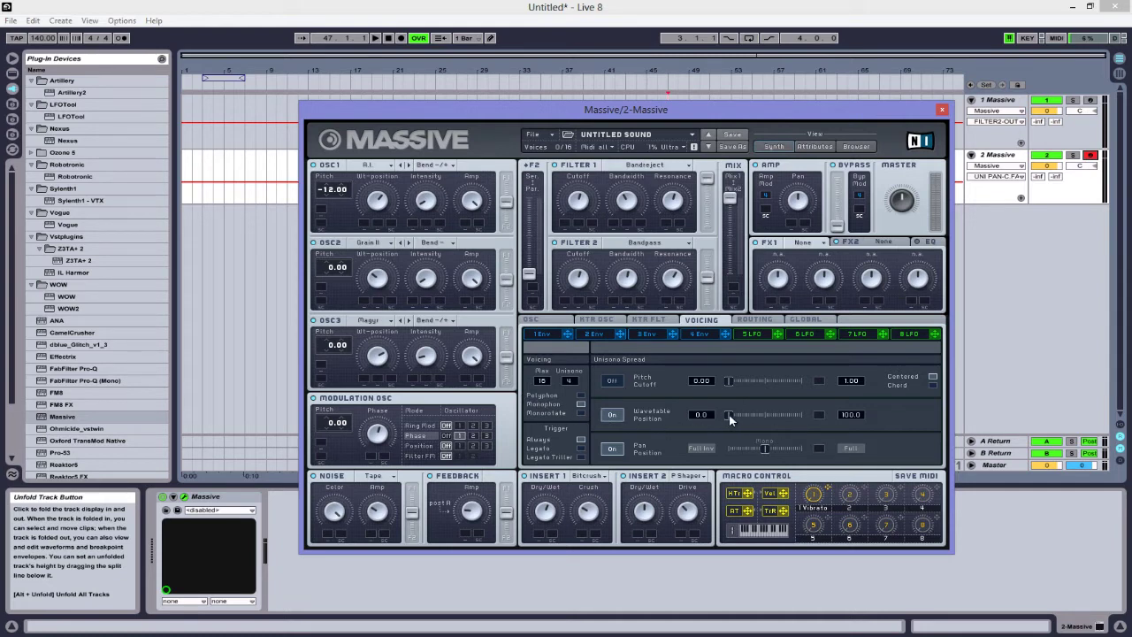
{"action": "left_click_drag", "start_coordinate": [730, 417], "coordinate": [783, 425]}
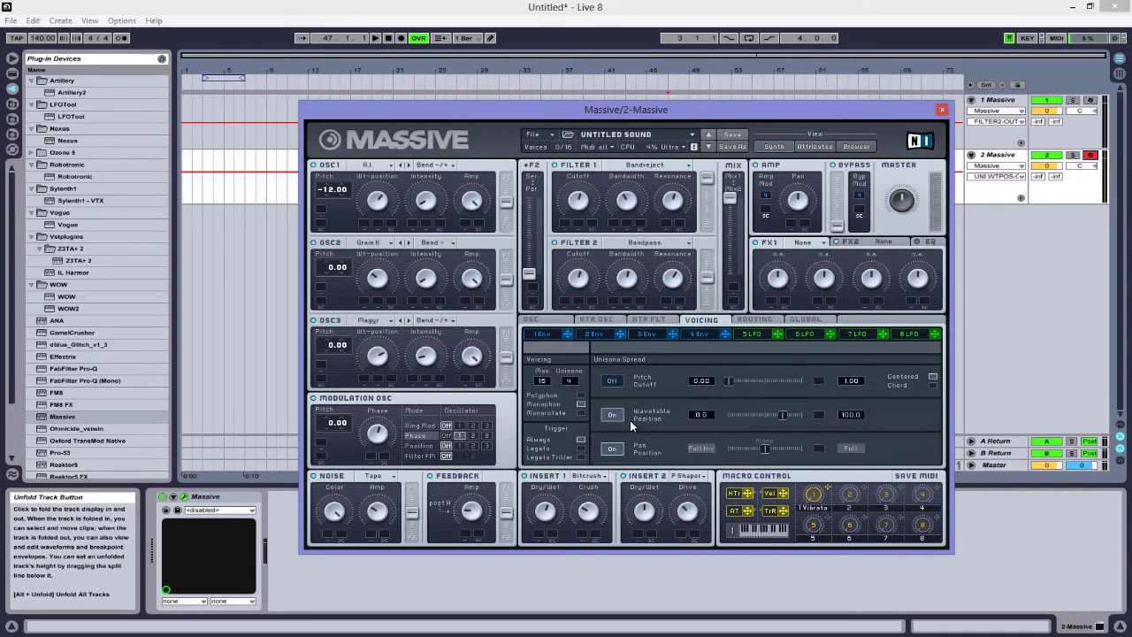
Step: Set FX1 to Classic Tube and lower its dry/wet to about a third
{"action": "mouse_move", "coordinate": [626, 110]}
{"action": "left_mouse_down"}
{"action": "mouse_move", "coordinate": [617, 92]}
{"action": "mouse_move", "coordinate": [645, 114]}
{"action": "mouse_move", "coordinate": [619, 100]}
{"action": "mouse_move", "coordinate": [642, 96]}
{"action": "left_mouse_up"}
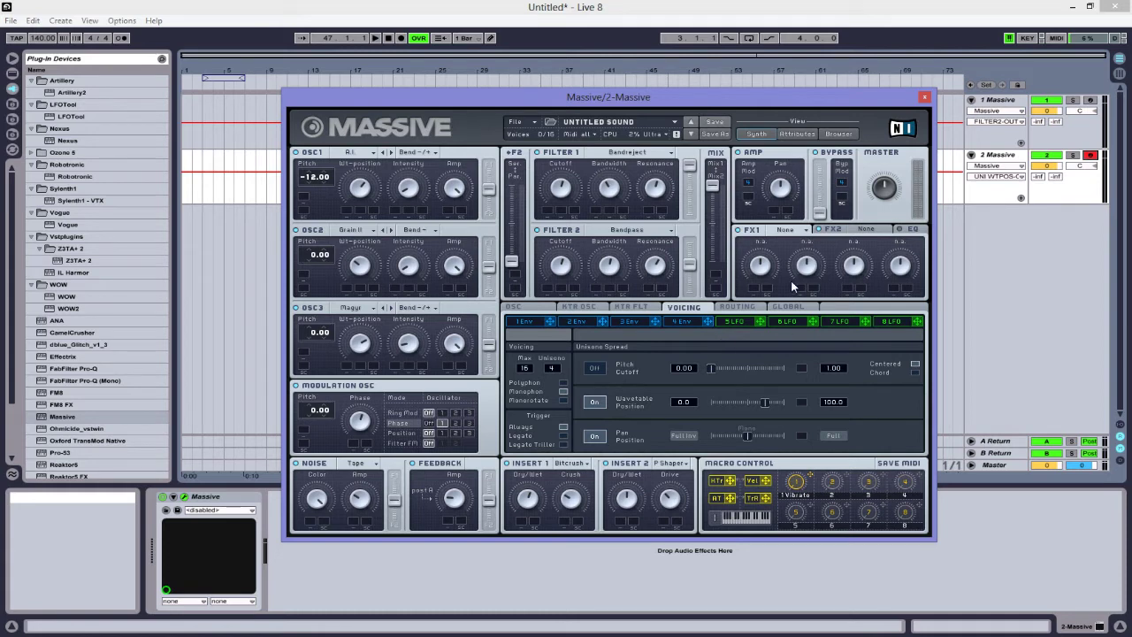
{"action": "left_click", "coordinate": [802, 232]}
{"action": "left_click", "coordinate": [791, 242]}
{"action": "left_click_drag", "start_coordinate": [762, 256], "coordinate": [764, 263]}
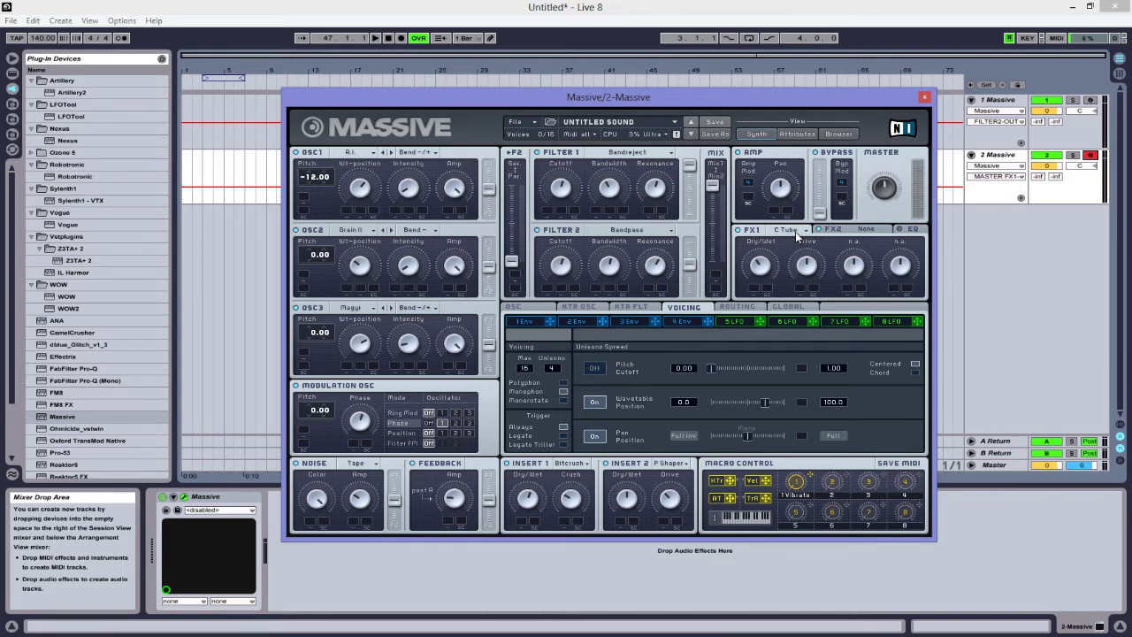
{"action": "left_click", "coordinate": [795, 231]}
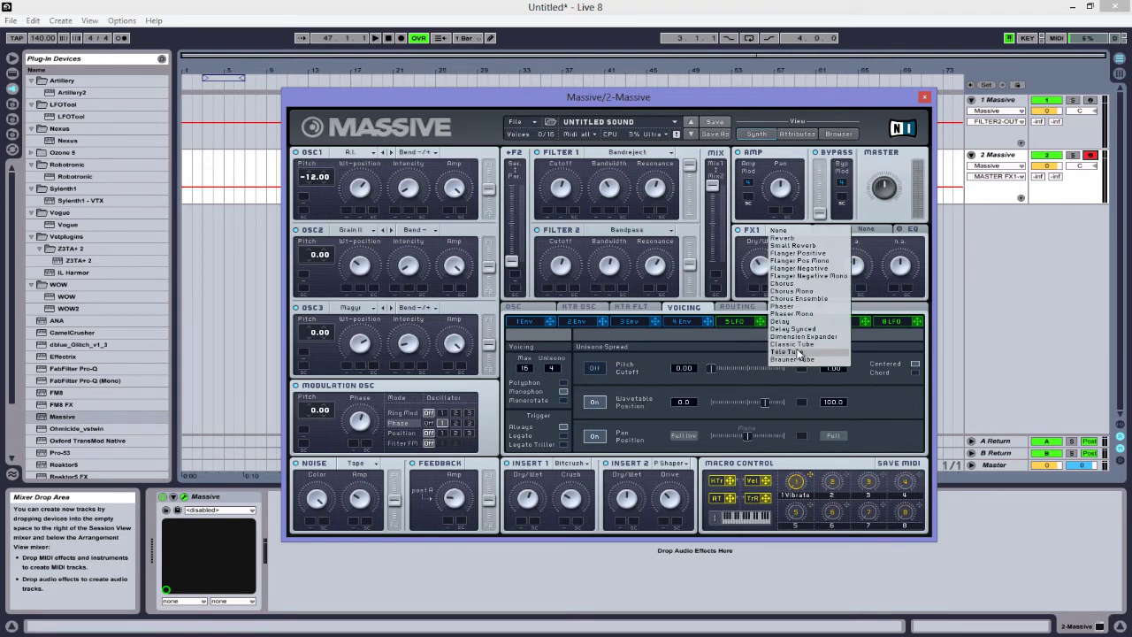
{"action": "left_click", "coordinate": [794, 344]}
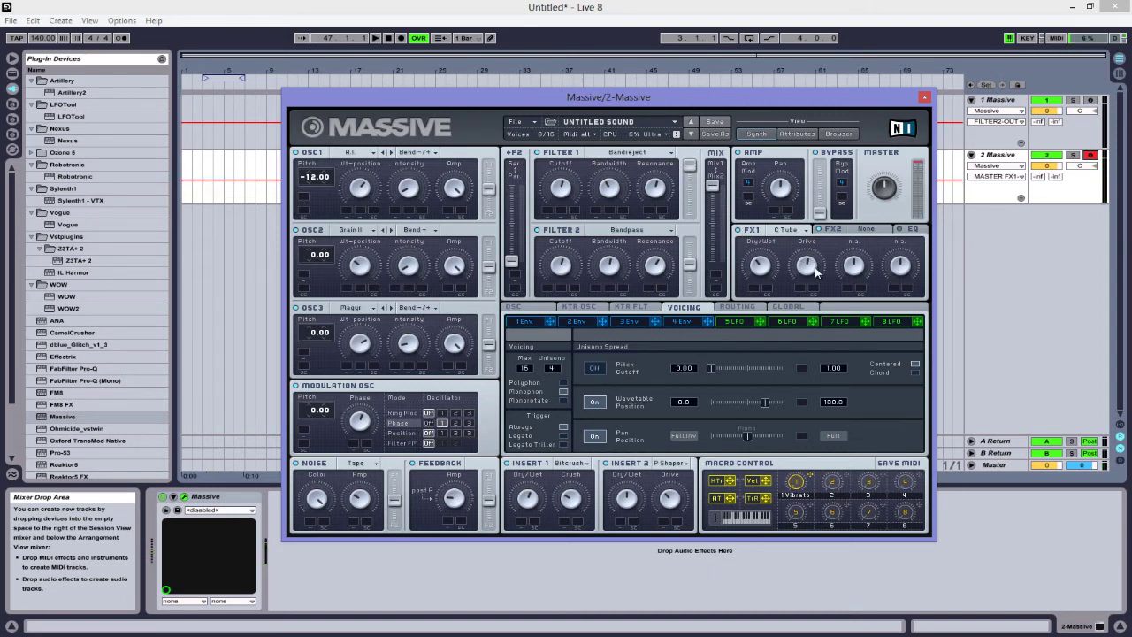
Step: Balance the Classic Tube drive at slightly above half against a lowered master volume
{"action": "left_click", "coordinate": [888, 194]}
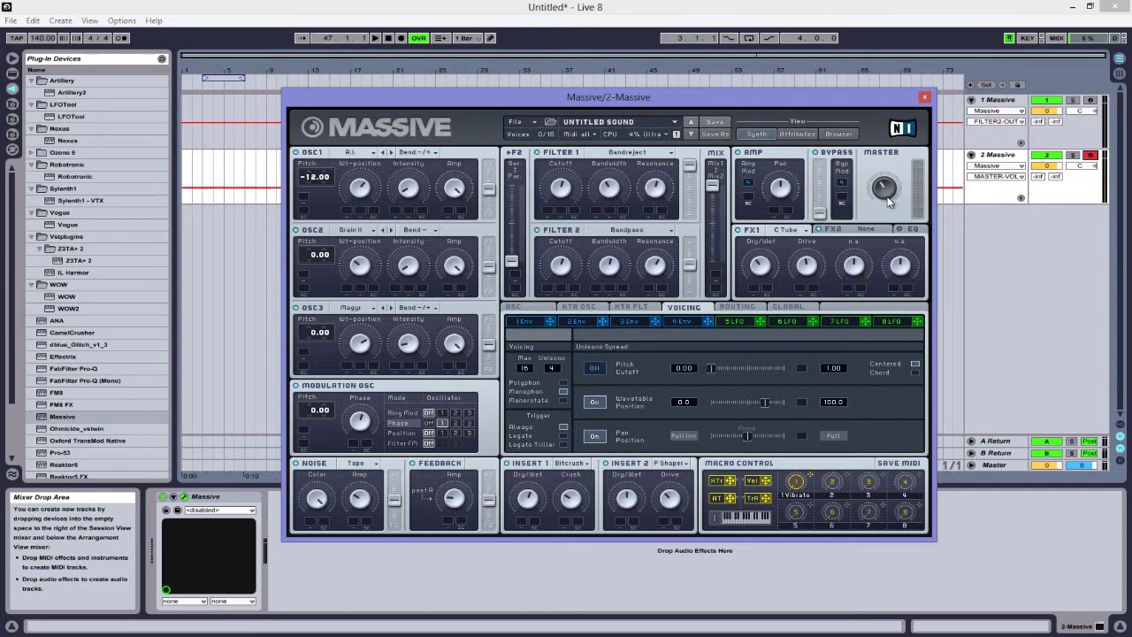
{"action": "left_click", "coordinate": [813, 268]}
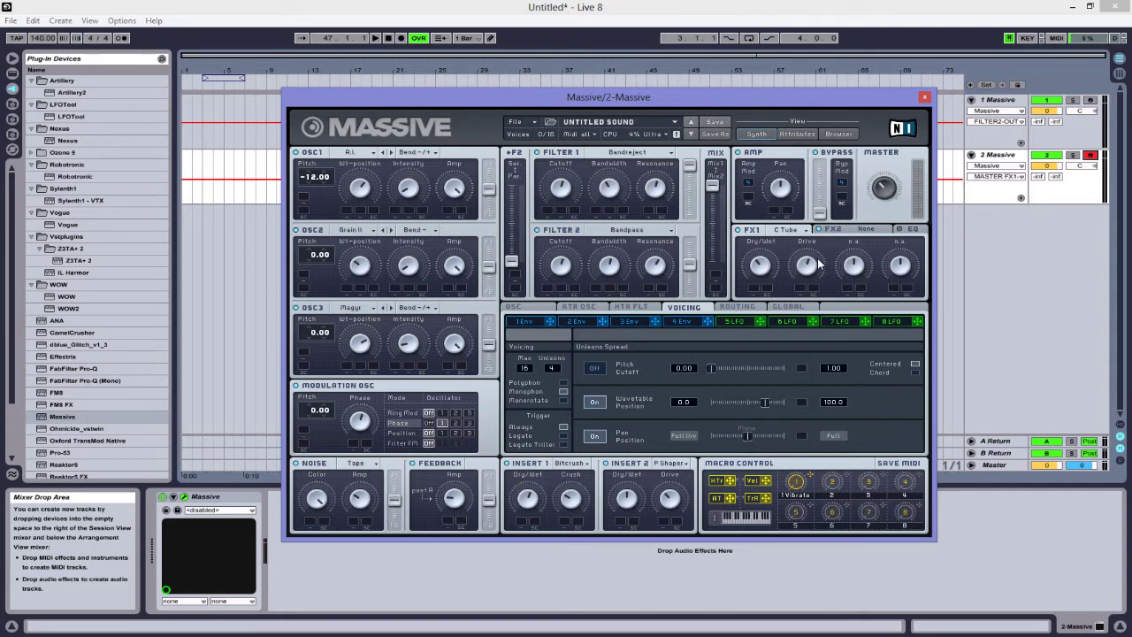
{"action": "left_click", "coordinate": [887, 195]}
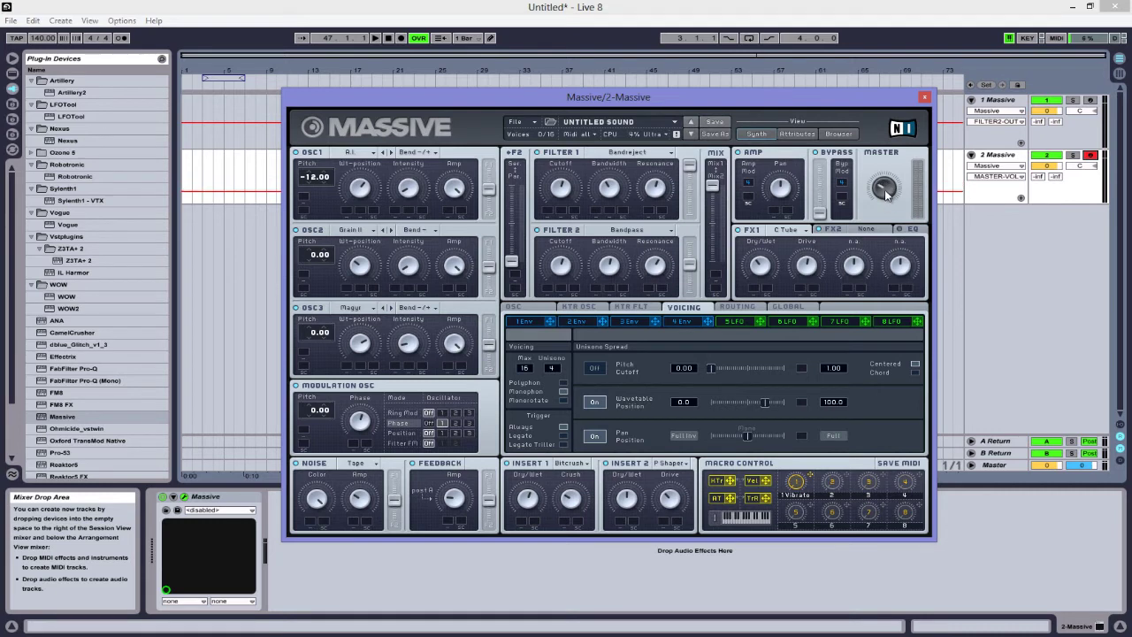
{"action": "left_click", "coordinate": [810, 261]}
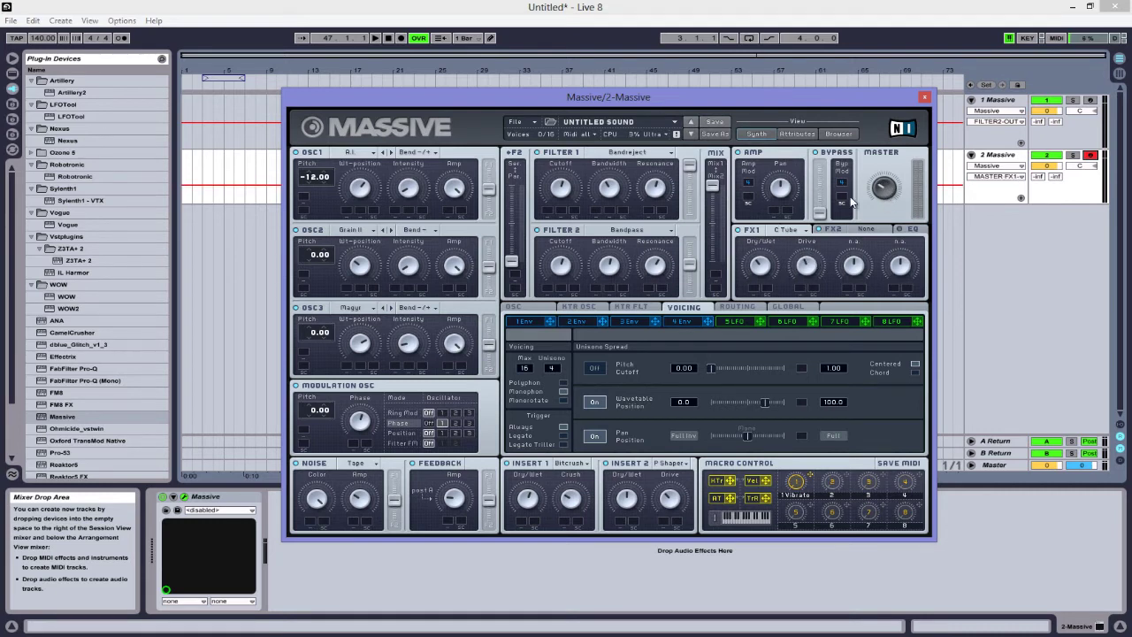
{"action": "left_click", "coordinate": [805, 273]}
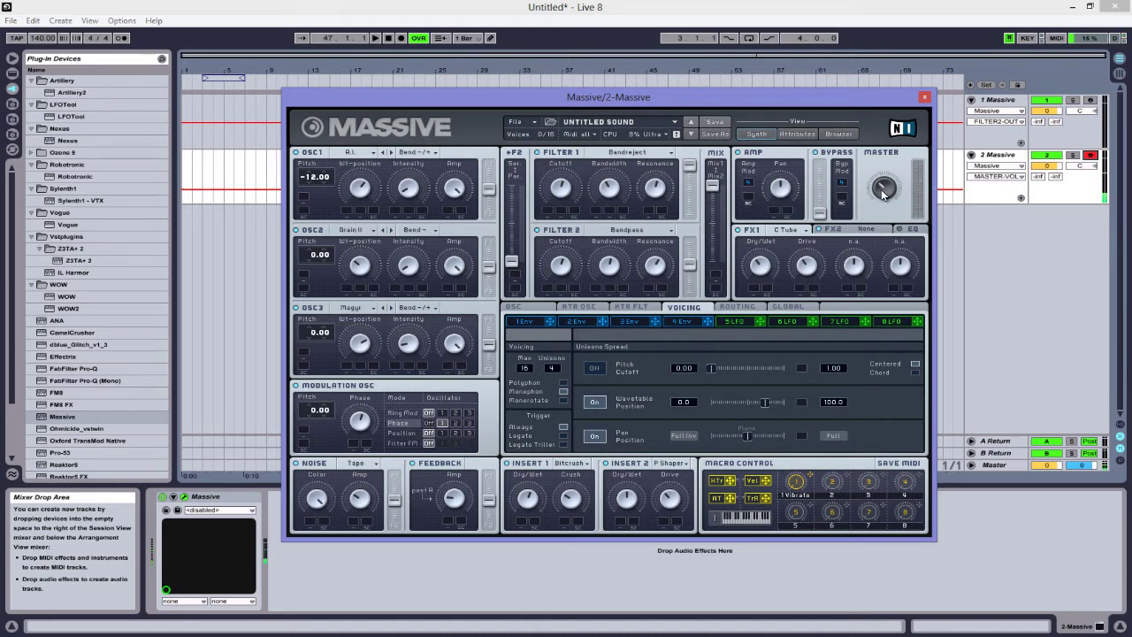
Step: Trim the master volume and Classic Tube drive, and set FX2 to Dimension Expander
{"action": "left_click", "coordinate": [881, 191]}
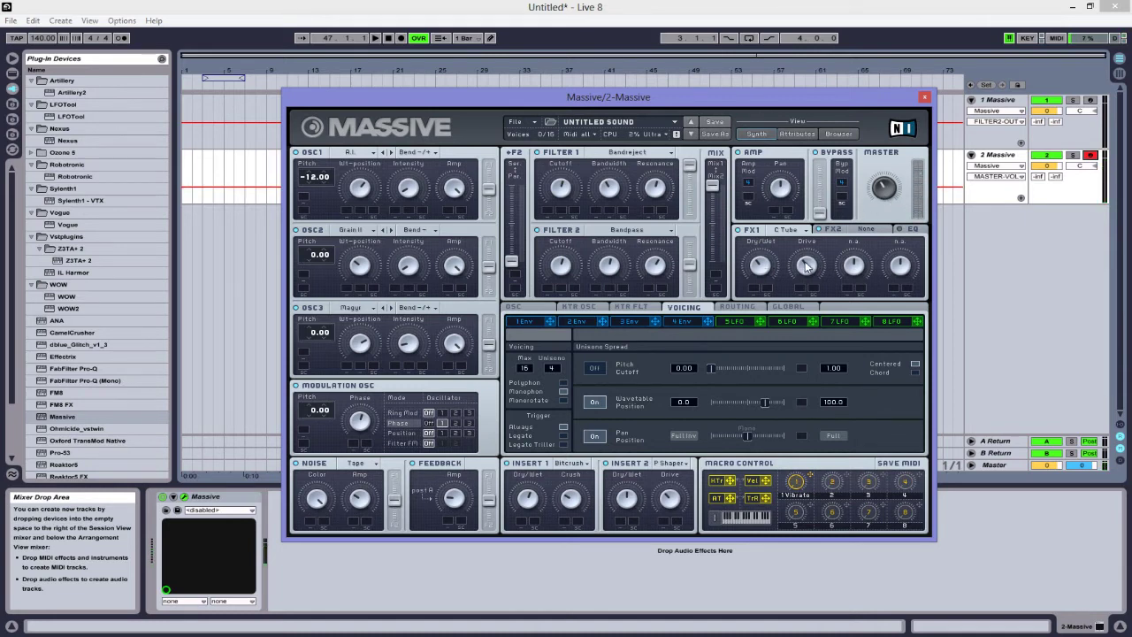
{"action": "left_click", "coordinate": [807, 265]}
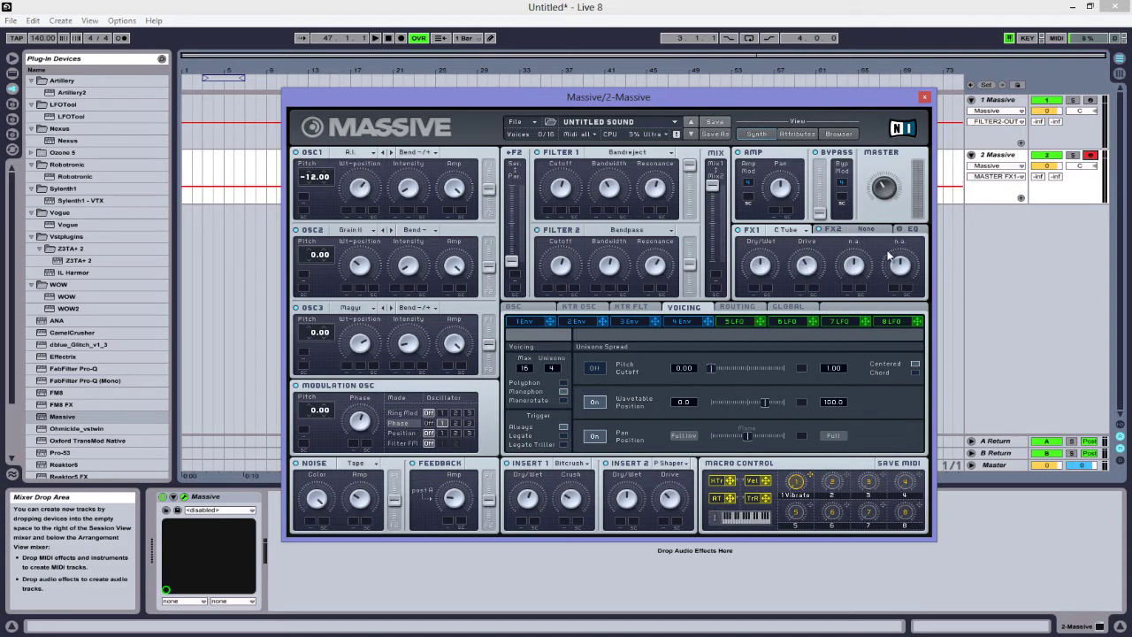
{"action": "left_click", "coordinate": [865, 235]}
{"action": "left_click", "coordinate": [865, 231]}
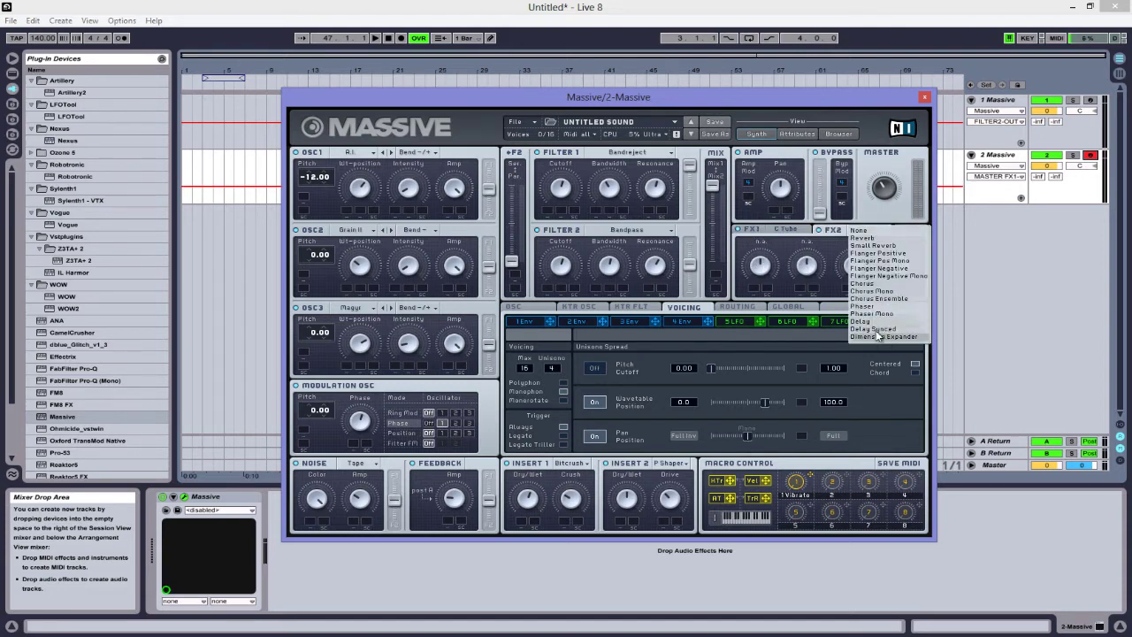
{"action": "left_click", "coordinate": [880, 339]}
Step: Set the Dimension Expander's dry/wet to slightly below half and keep its size low
{"action": "left_click", "coordinate": [817, 267]}
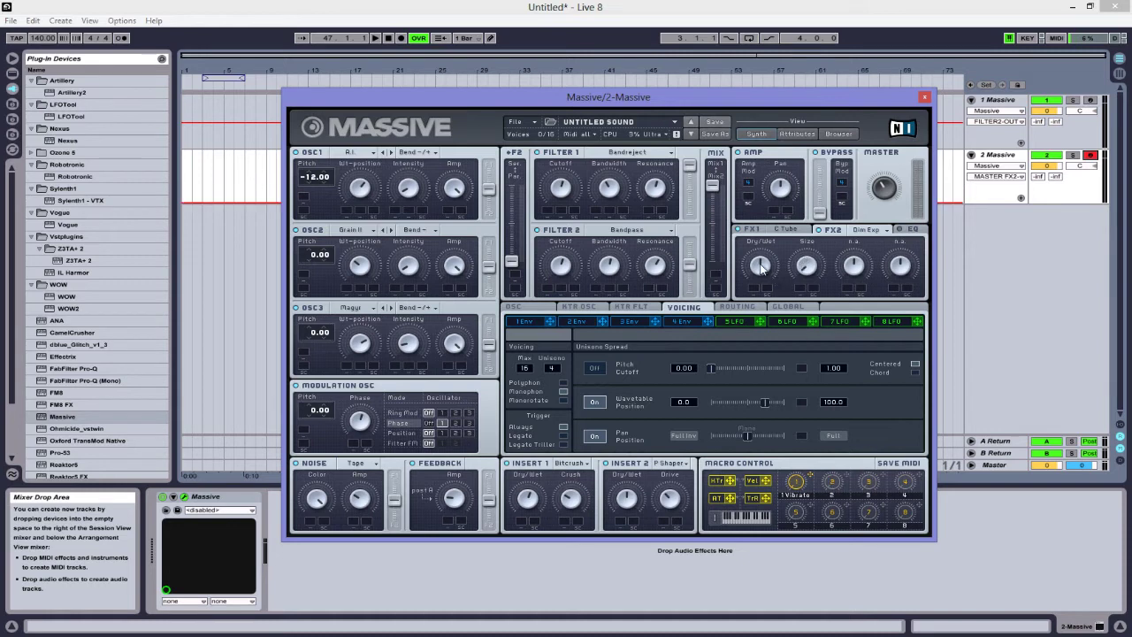
{"action": "left_click", "coordinate": [762, 271]}
{"action": "left_click_drag", "start_coordinate": [764, 278], "coordinate": [764, 272]}
{"action": "left_click", "coordinate": [812, 270]}
{"action": "left_click_drag", "start_coordinate": [766, 271], "coordinate": [769, 276]}
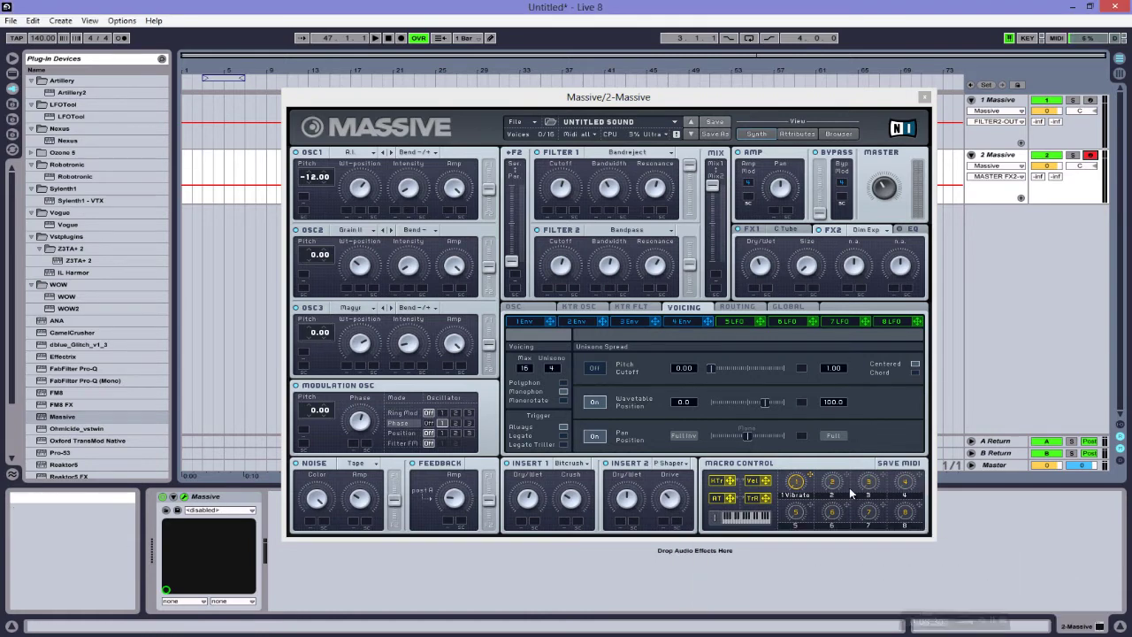
{"action": "left_click", "coordinate": [989, 536]}
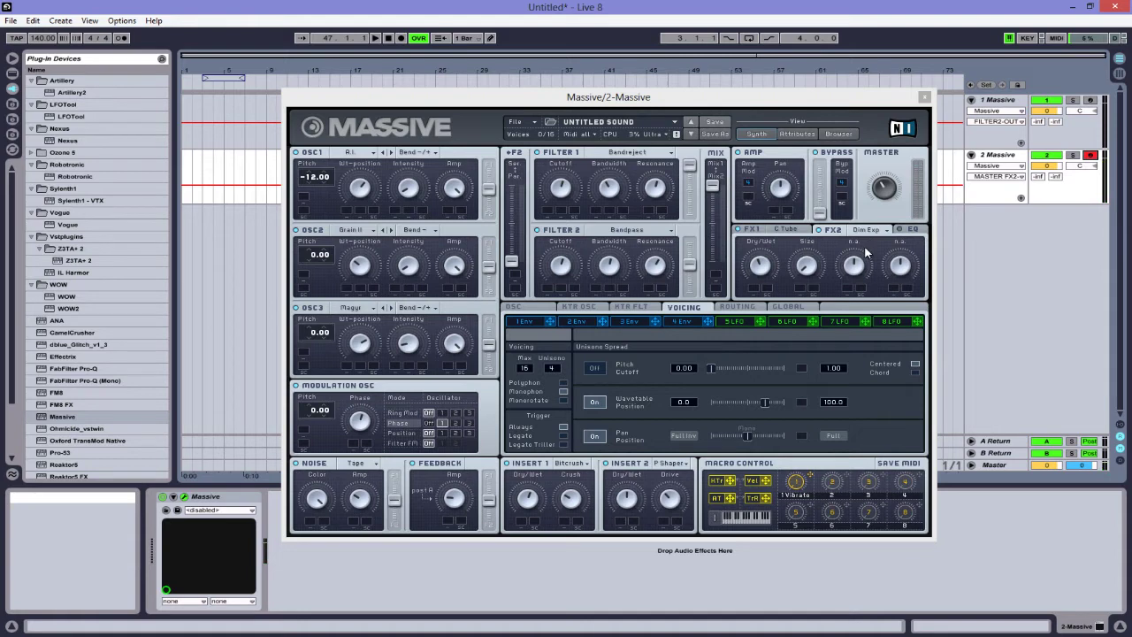
Step: Show the EQ, raise its frequency and high shelf to slightly above half, and fine-tune the master volume
{"action": "left_click", "coordinate": [908, 233]}
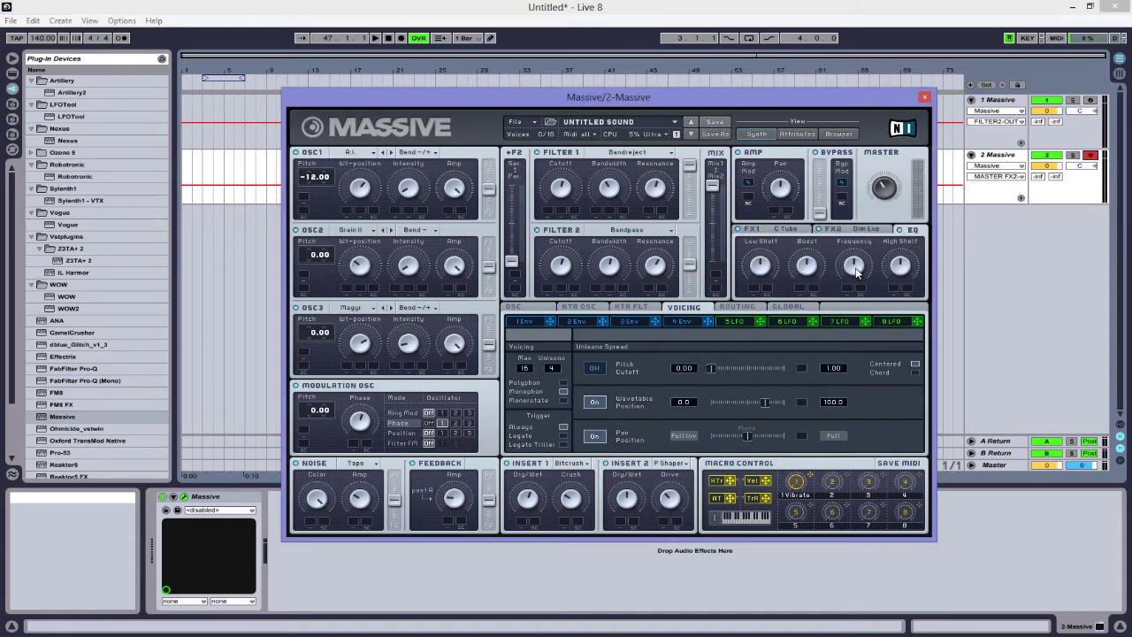
{"action": "left_click", "coordinate": [856, 275]}
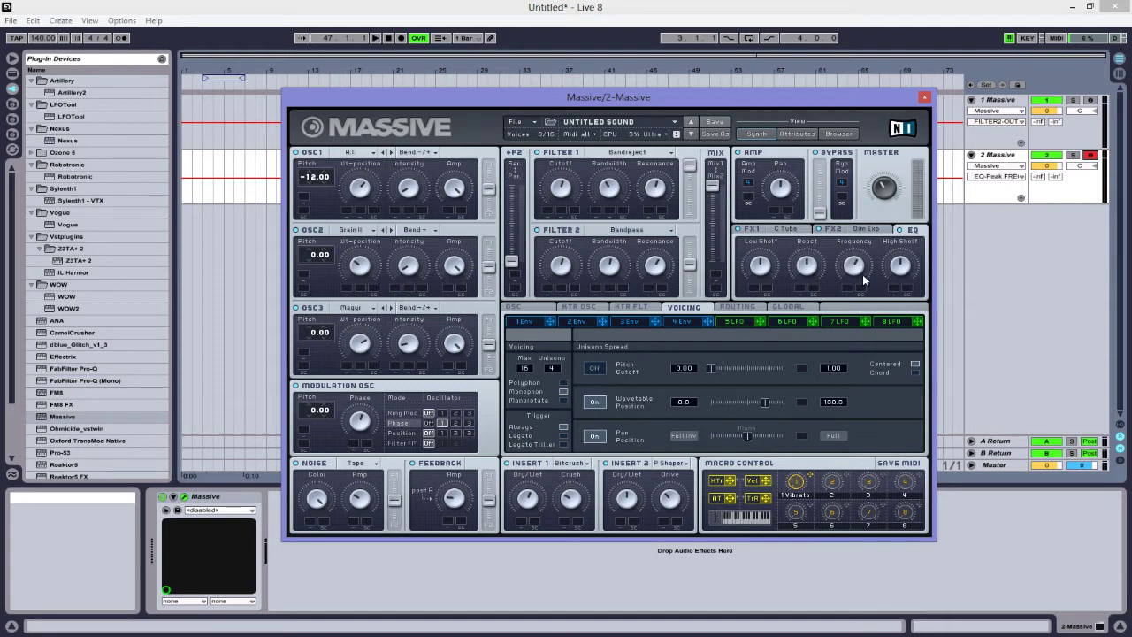
{"action": "left_click", "coordinate": [911, 275]}
{"action": "left_click", "coordinate": [895, 199]}
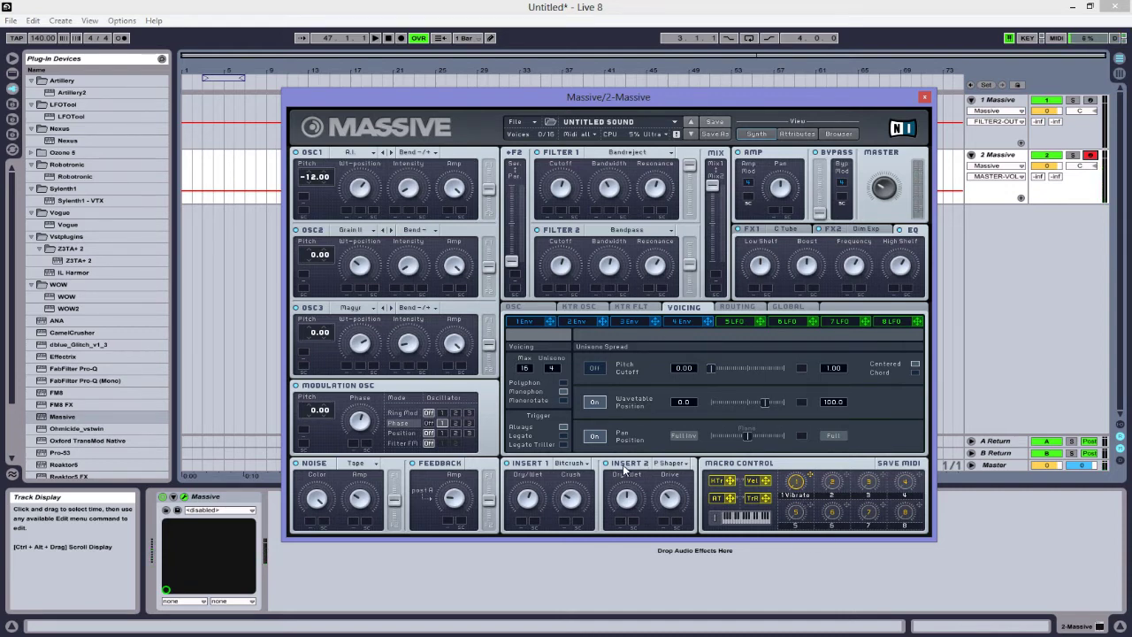
Step: Assign 5 LFO to OSC1's wavetable position and sync the LFO at a 1/2 ratio
{"action": "left_click", "coordinate": [738, 321]}
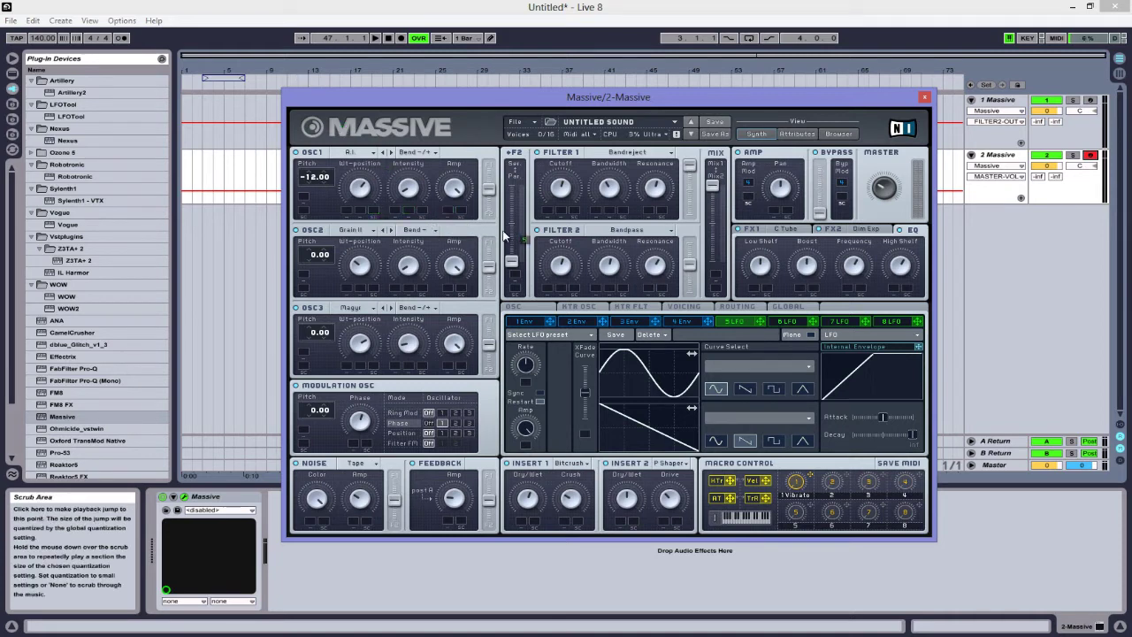
{"action": "mouse_move", "coordinate": [504, 235]}
{"action": "left_mouse_down"}
{"action": "mouse_move", "coordinate": [550, 228]}
{"action": "mouse_move", "coordinate": [345, 214]}
{"action": "mouse_move", "coordinate": [347, 200]}
{"action": "left_mouse_up"}
{"action": "left_click", "coordinate": [540, 393]}
{"action": "left_click_drag", "start_coordinate": [528, 369], "coordinate": [532, 381]}
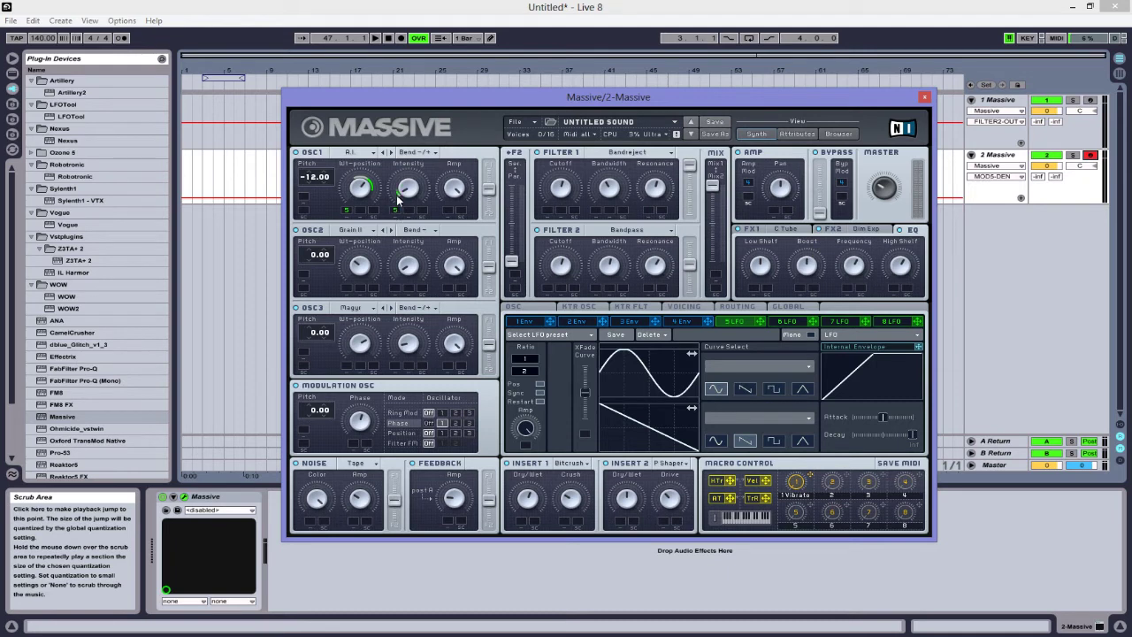
Step: Modulate the intensity of OSC1, OSC2 and OSC3, plus OSC3's wavetable position, with 5 LFO
{"action": "left_click_drag", "start_coordinate": [398, 200], "coordinate": [396, 212]}
{"action": "mouse_move", "coordinate": [758, 326]}
{"action": "left_mouse_down"}
{"action": "mouse_move", "coordinate": [663, 334]}
{"action": "mouse_move", "coordinate": [568, 410]}
{"action": "mouse_move", "coordinate": [614, 413]}
{"action": "mouse_move", "coordinate": [395, 282]}
{"action": "mouse_move", "coordinate": [408, 289]}
{"action": "left_mouse_up"}
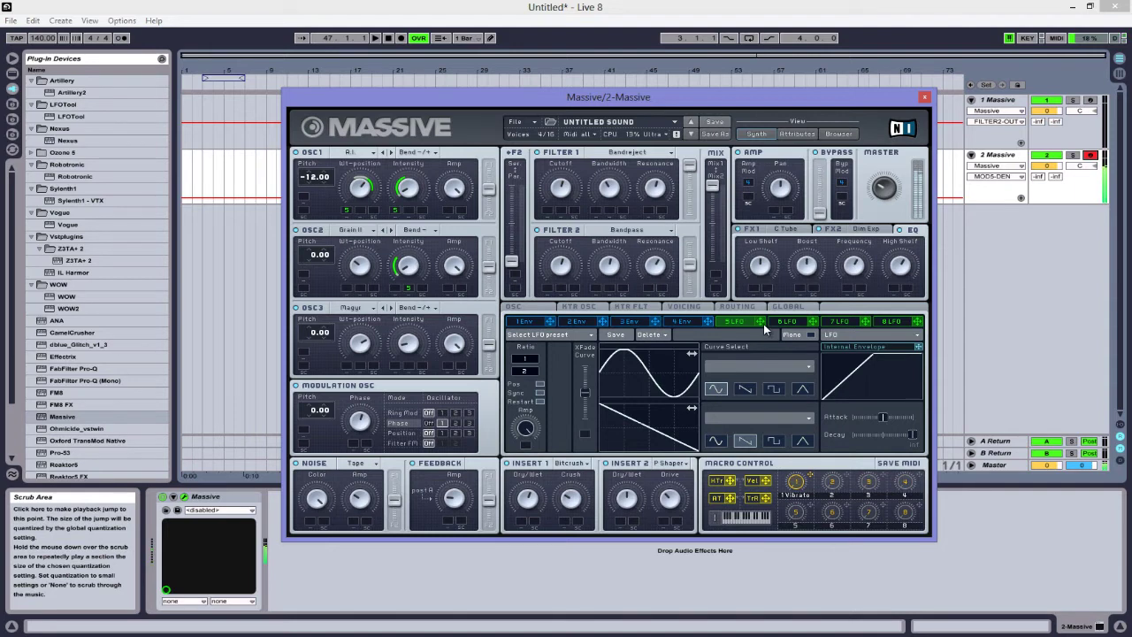
{"action": "left_click_drag", "start_coordinate": [763, 324], "coordinate": [345, 398]}
{"action": "left_click_drag", "start_coordinate": [761, 324], "coordinate": [418, 355]}
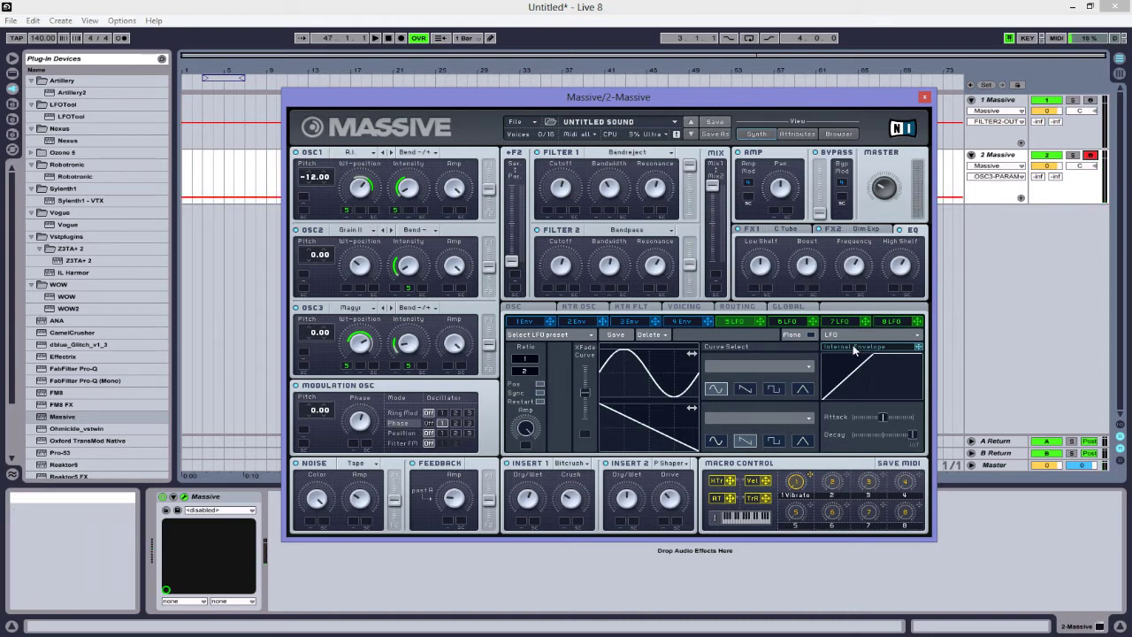
Step: Modulate the modulation oscillator's phase and Filter 1's cutoff with 5 LFO
{"action": "left_click_drag", "start_coordinate": [761, 322], "coordinate": [358, 413]}
{"action": "left_click_drag", "start_coordinate": [762, 323], "coordinate": [550, 213]}
{"action": "left_click", "coordinate": [560, 188]}
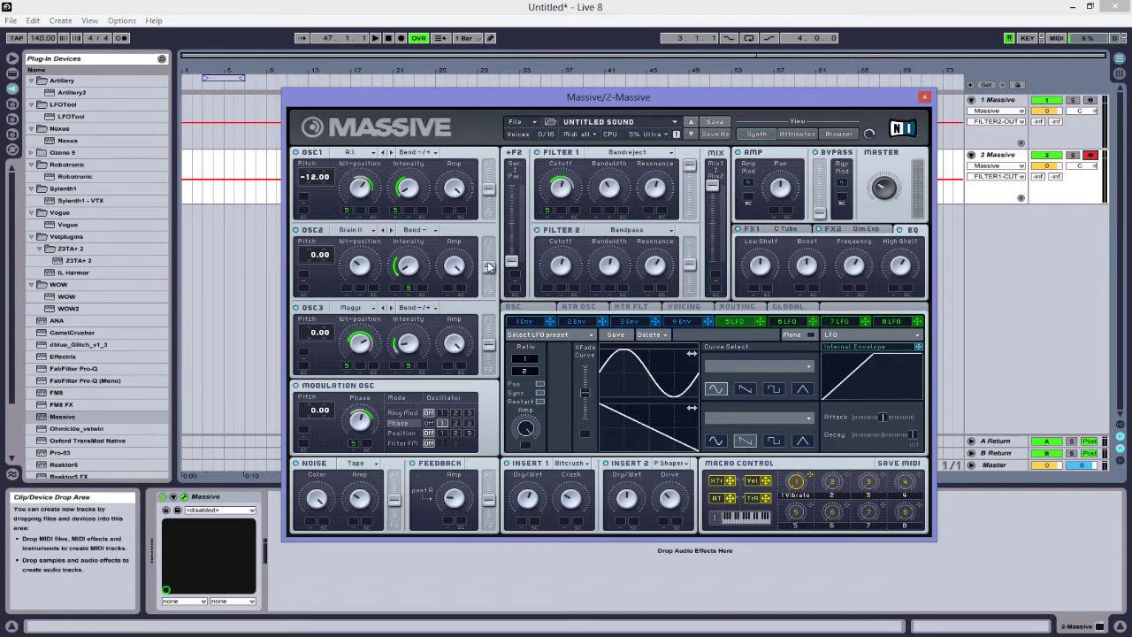
Step: Route OSC1 and OSC3 almost fully into Filter 2 and OSC2 equally into both filters
{"action": "left_click_drag", "start_coordinate": [490, 195], "coordinate": [492, 212]}
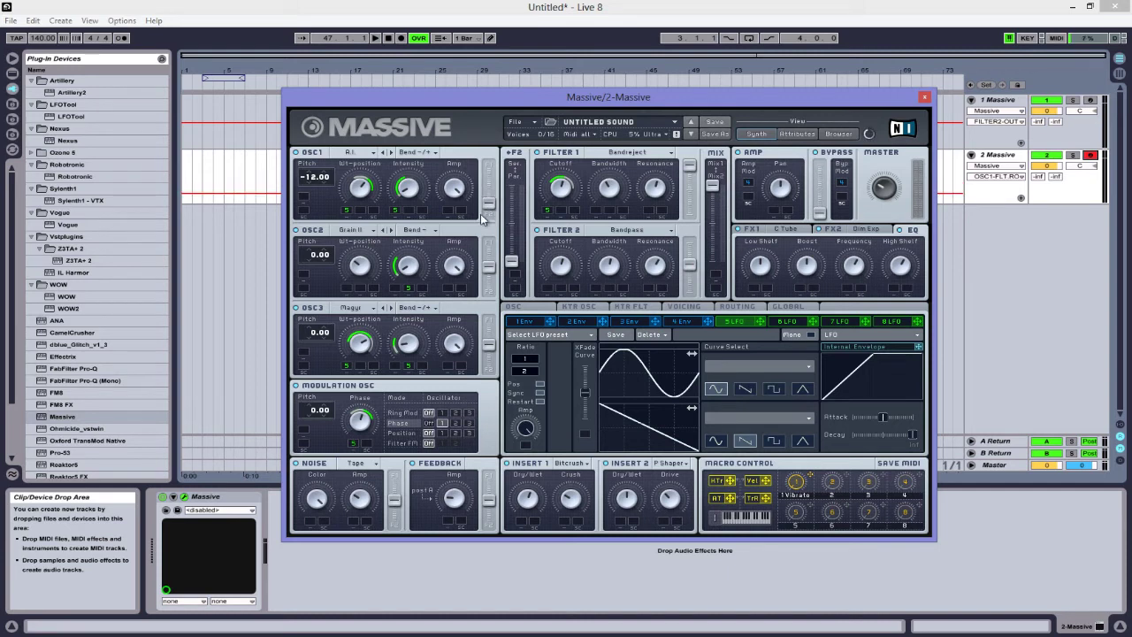
{"action": "mouse_move", "coordinate": [492, 204]}
{"action": "left_mouse_down"}
{"action": "mouse_move", "coordinate": [491, 161]}
{"action": "mouse_move", "coordinate": [497, 243]}
{"action": "mouse_move", "coordinate": [495, 211]}
{"action": "left_mouse_up"}
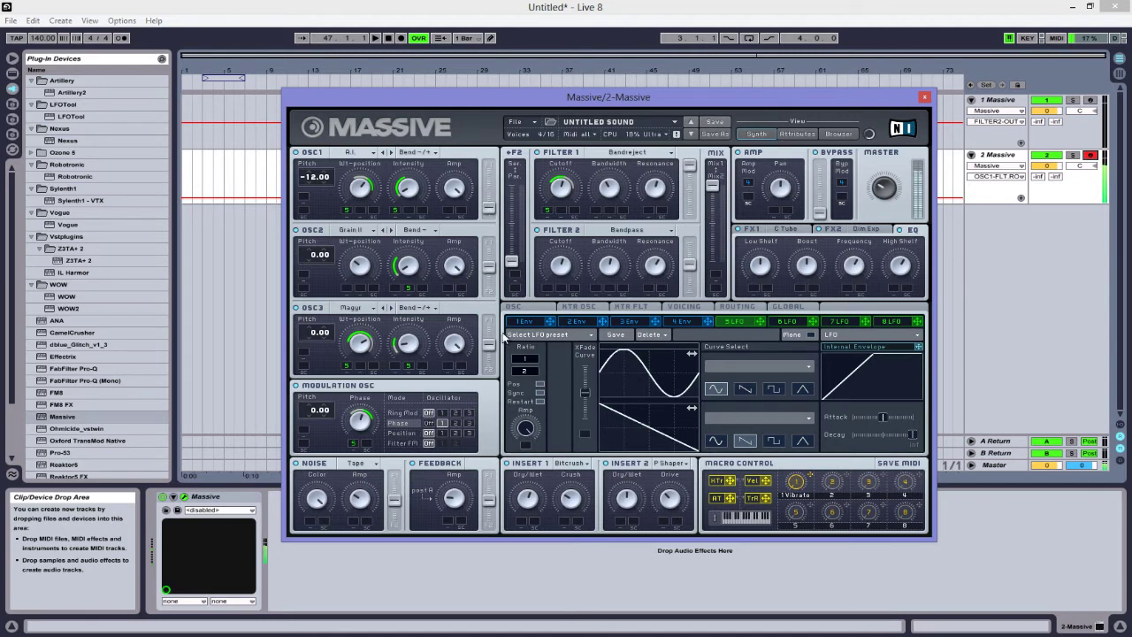
{"action": "left_click_drag", "start_coordinate": [487, 347], "coordinate": [495, 371]}
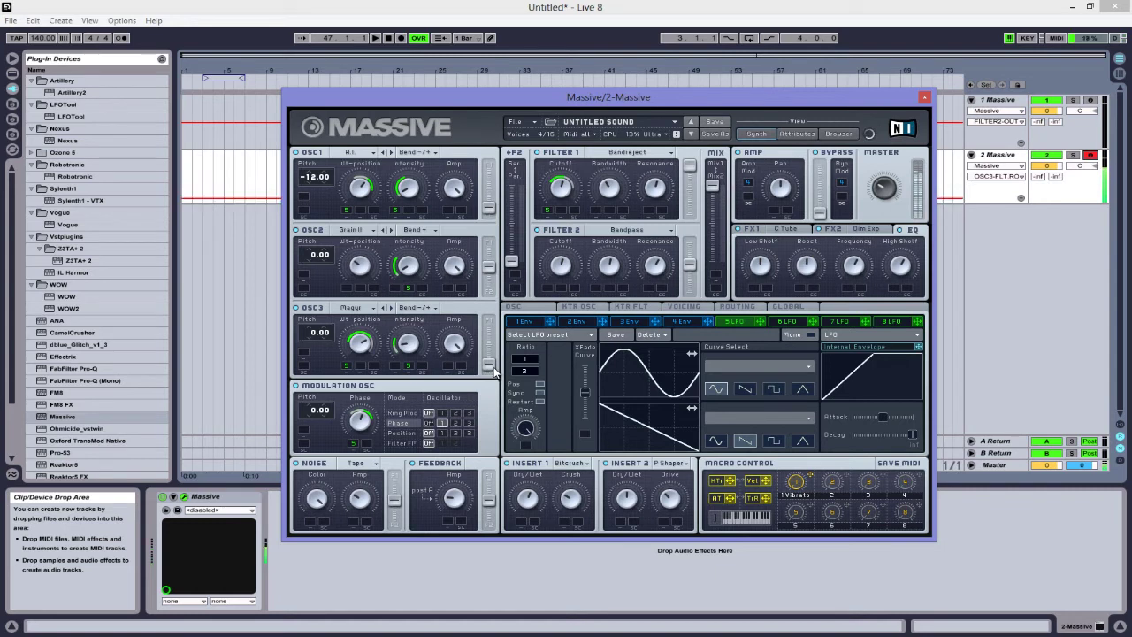
{"action": "left_click", "coordinate": [491, 267]}
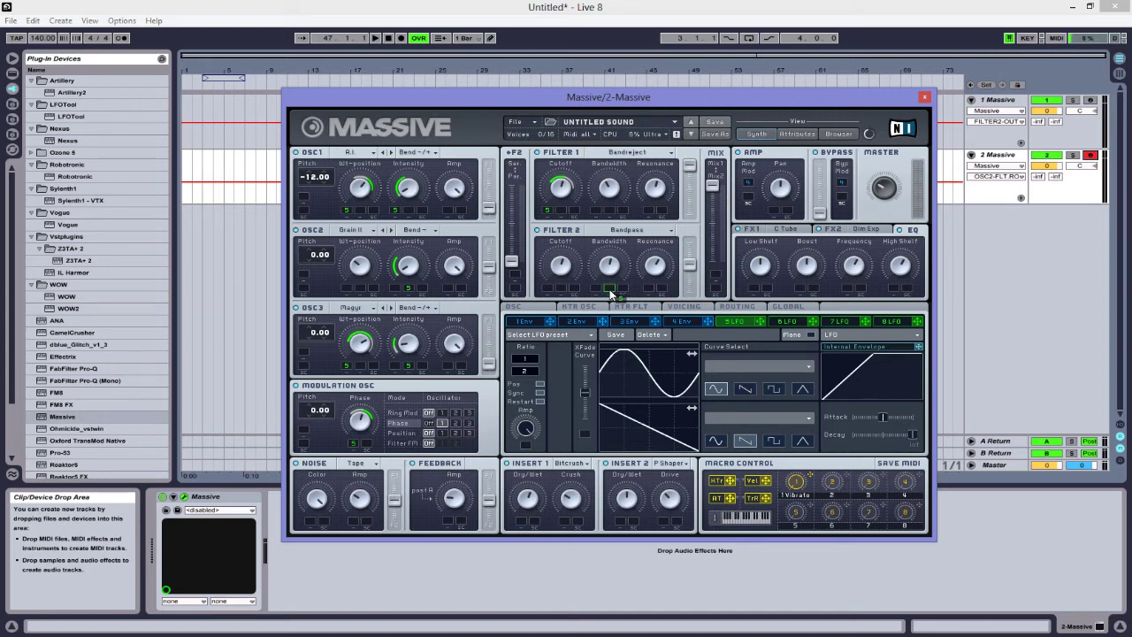
Step: Modulate Filter 2's bandwidth with 5 LFO in the first slot and macro 3 in the second
{"action": "left_click_drag", "start_coordinate": [610, 294], "coordinate": [607, 294]}
{"action": "right_click", "coordinate": [609, 291]}
{"action": "left_click", "coordinate": [637, 321]}
{"action": "mouse_move", "coordinate": [591, 280]}
{"action": "left_mouse_down"}
{"action": "mouse_move", "coordinate": [596, 288]}
{"action": "mouse_move", "coordinate": [600, 270]}
{"action": "left_mouse_up"}
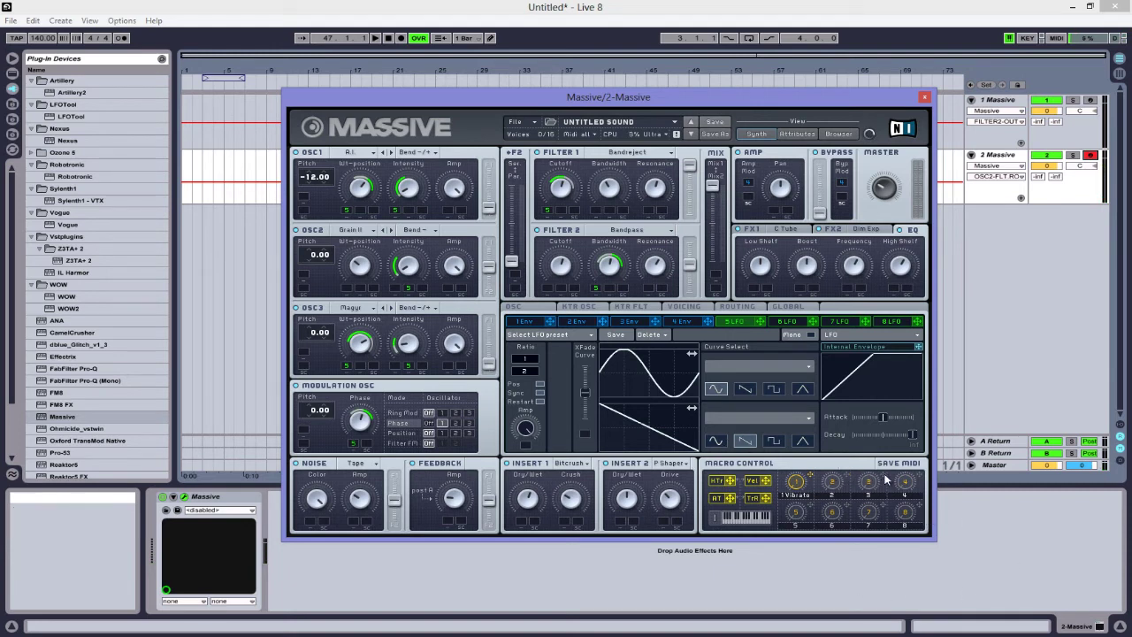
{"action": "left_click_drag", "start_coordinate": [869, 481], "coordinate": [609, 287]}
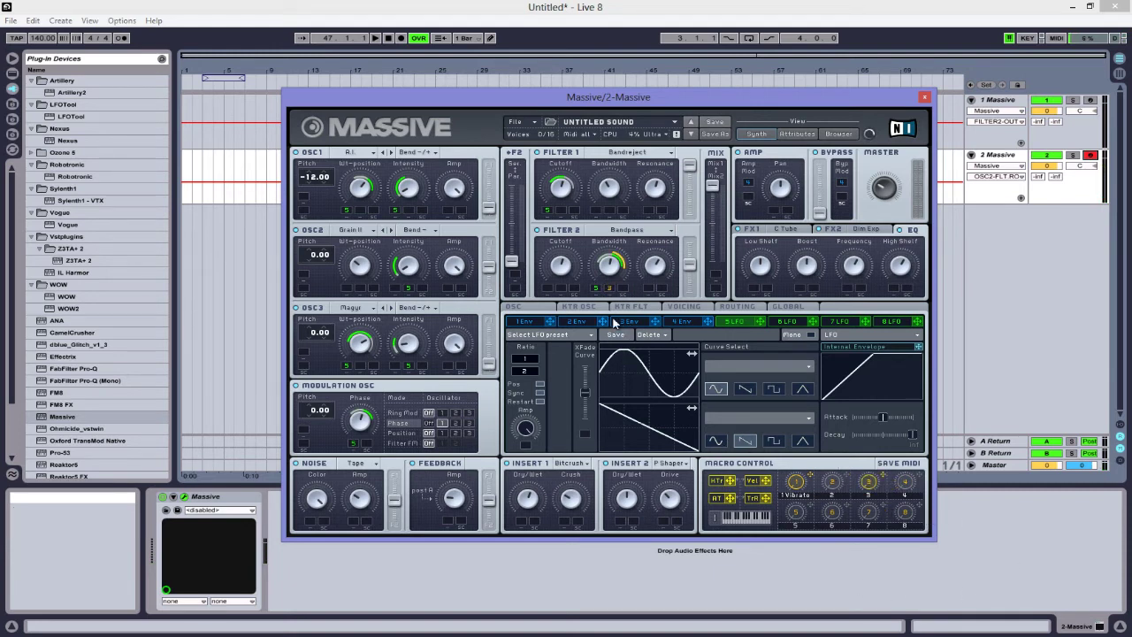
{"action": "left_click", "coordinate": [871, 482]}
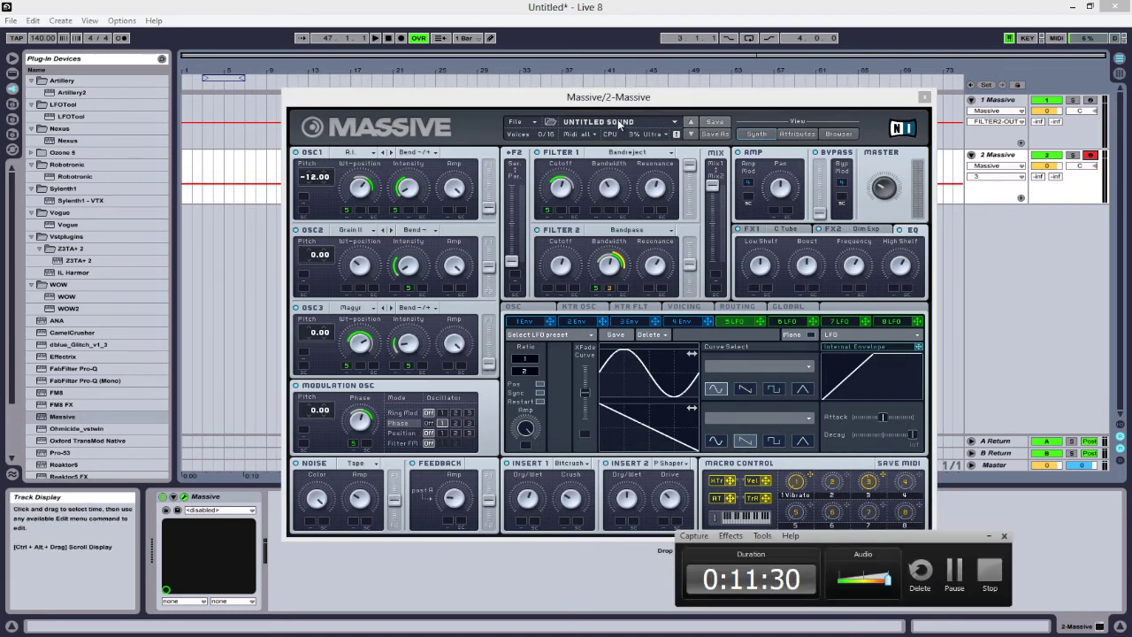
{"action": "left_click_drag", "start_coordinate": [620, 97], "coordinate": [608, 65]}
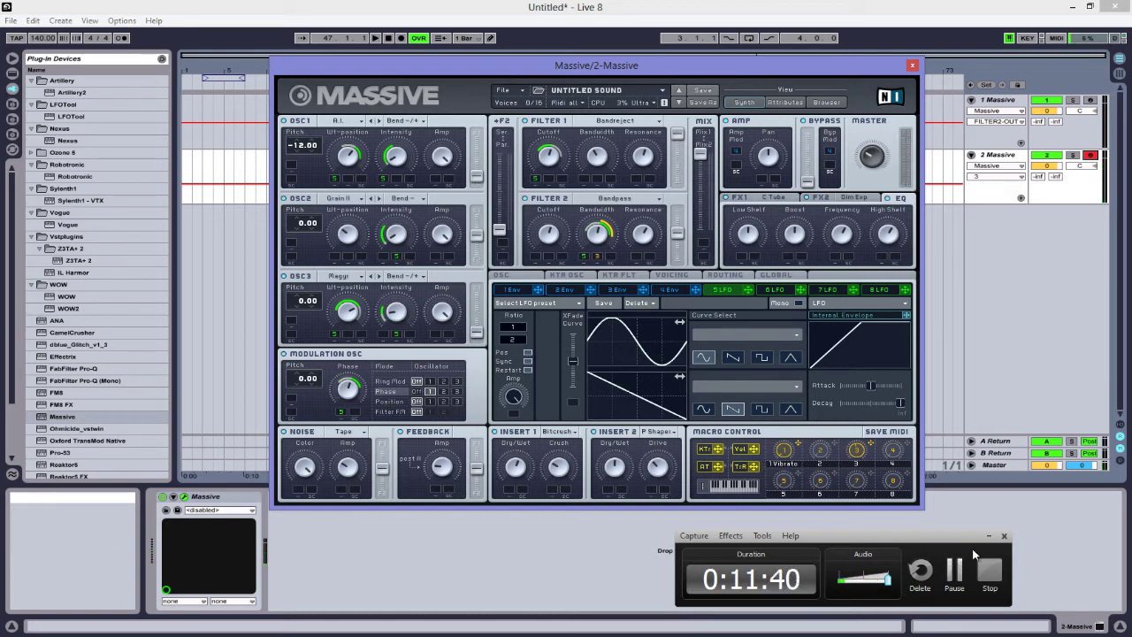
{"action": "left_click", "coordinate": [954, 571]}
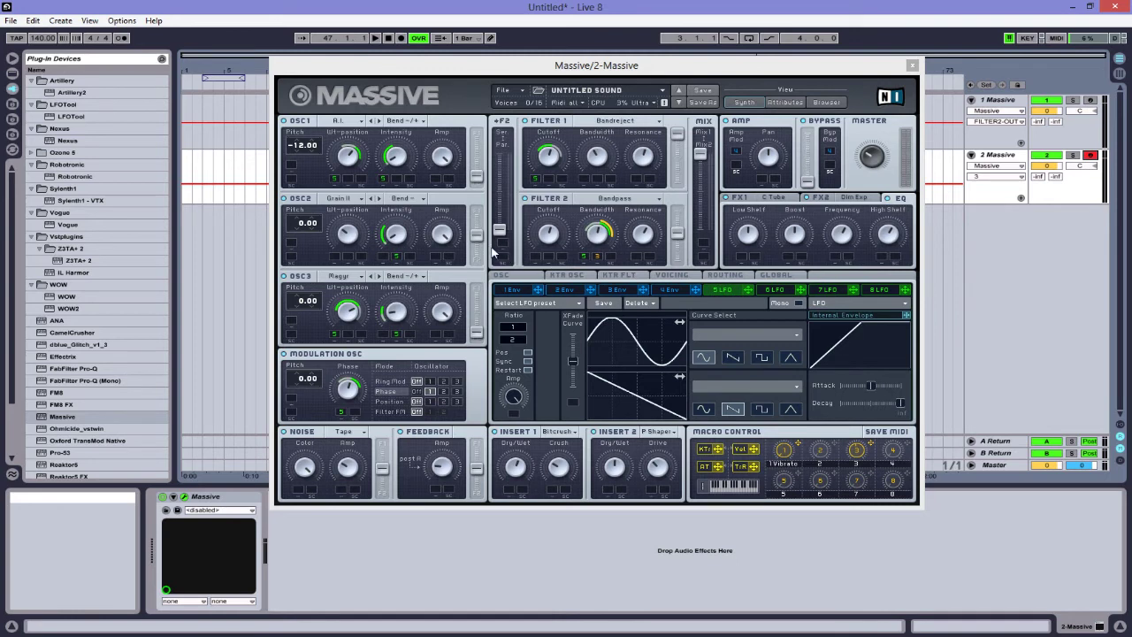
{"action": "left_click", "coordinate": [490, 254]}
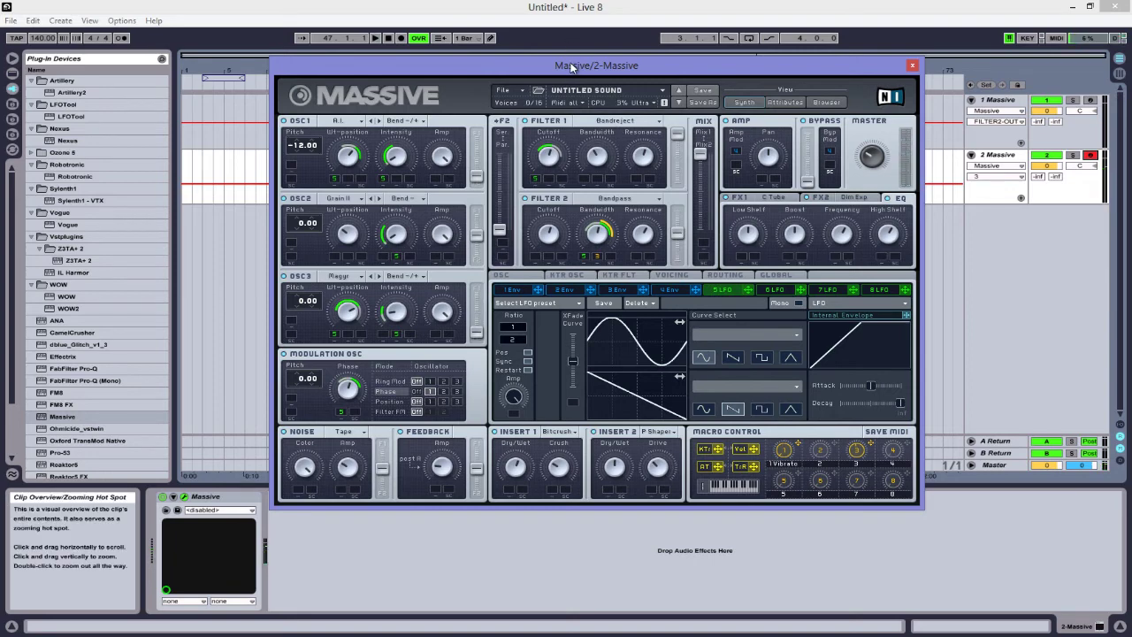
{"action": "left_click_drag", "start_coordinate": [599, 68], "coordinate": [591, 81]}
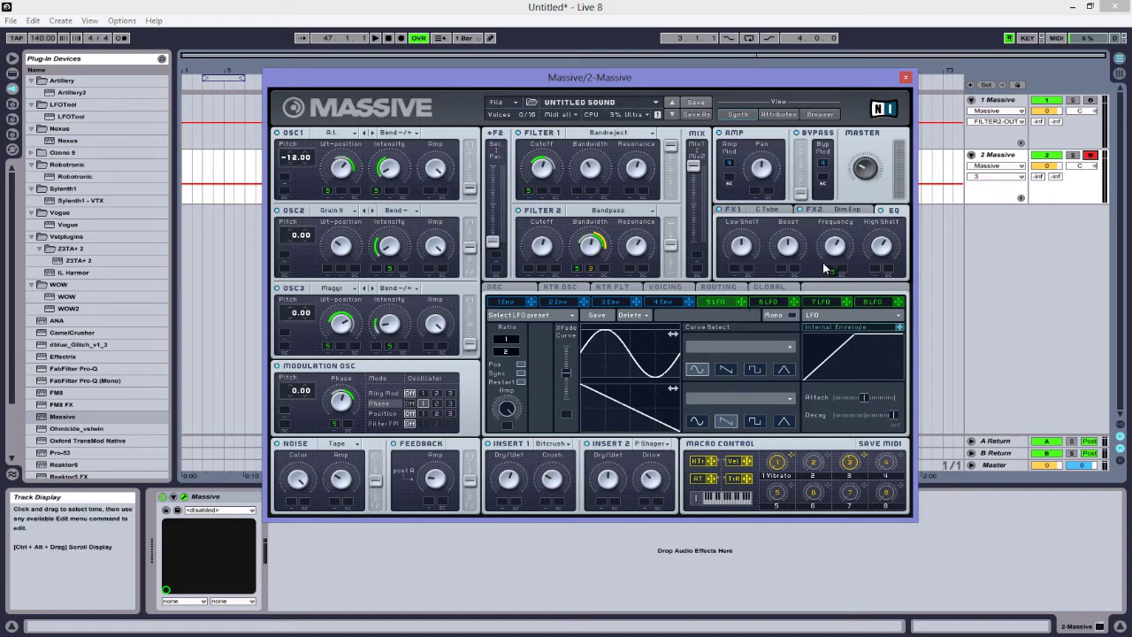
Step: Assign 5 LFO to the EQ's frequency and audition the patch with the keyboard octave lowered to C1
{"action": "left_click_drag", "start_coordinate": [829, 271], "coordinate": [833, 302]}
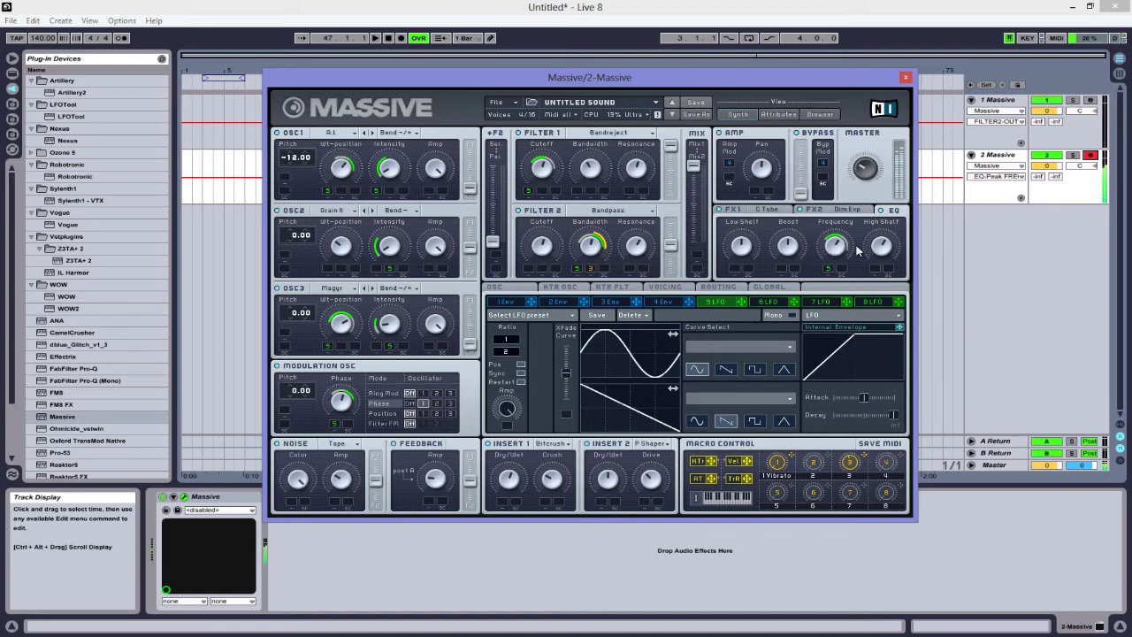
{"action": "key", "text": "z"}
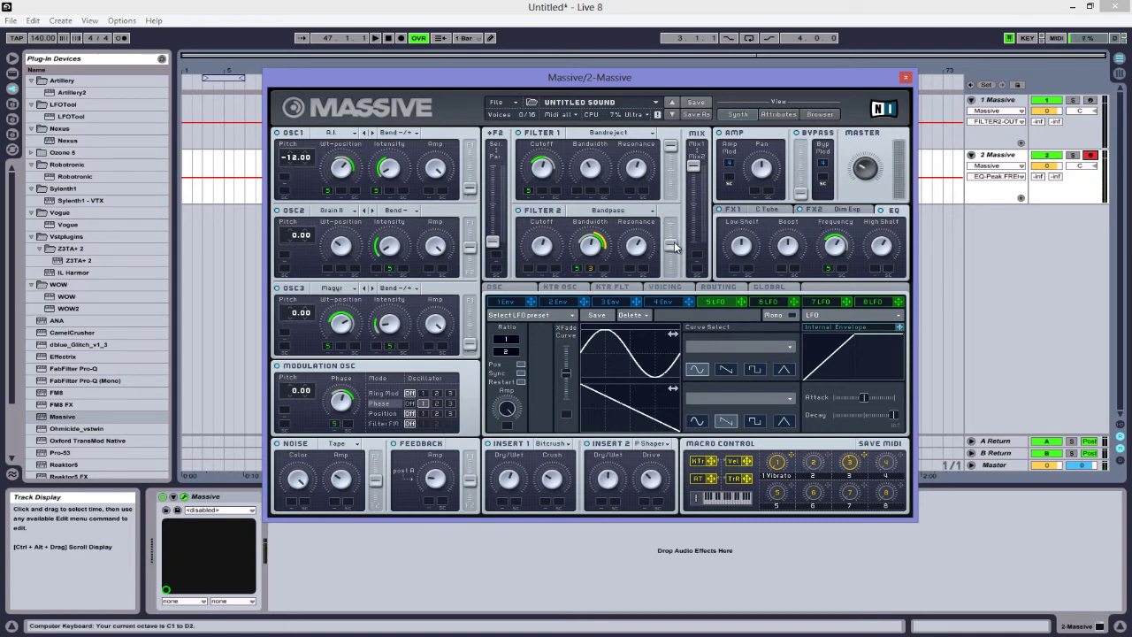
{"action": "key", "text": "a"}
Step: Modulate the filter mix from Mix2 upward with 5 LFO and raise the LFO's XFade curve fully to the sine
{"action": "mouse_move", "coordinate": [674, 242]}
{"action": "left_mouse_down"}
{"action": "mouse_move", "coordinate": [682, 273]}
{"action": "mouse_move", "coordinate": [679, 243]}
{"action": "left_mouse_up"}
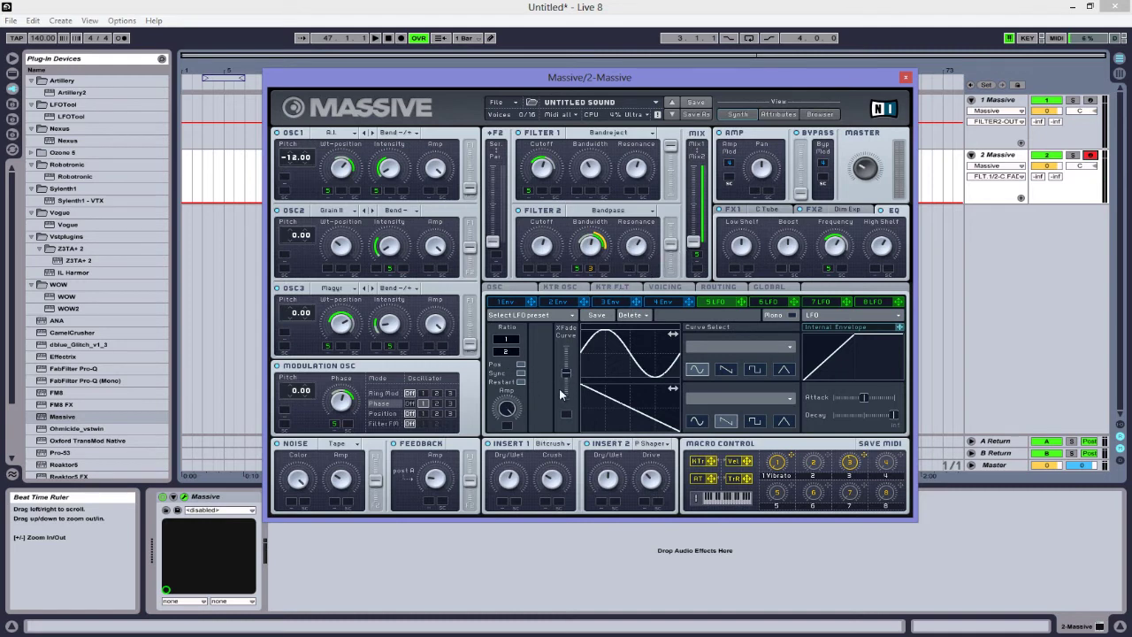
{"action": "left_click_drag", "start_coordinate": [565, 375], "coordinate": [566, 347]}
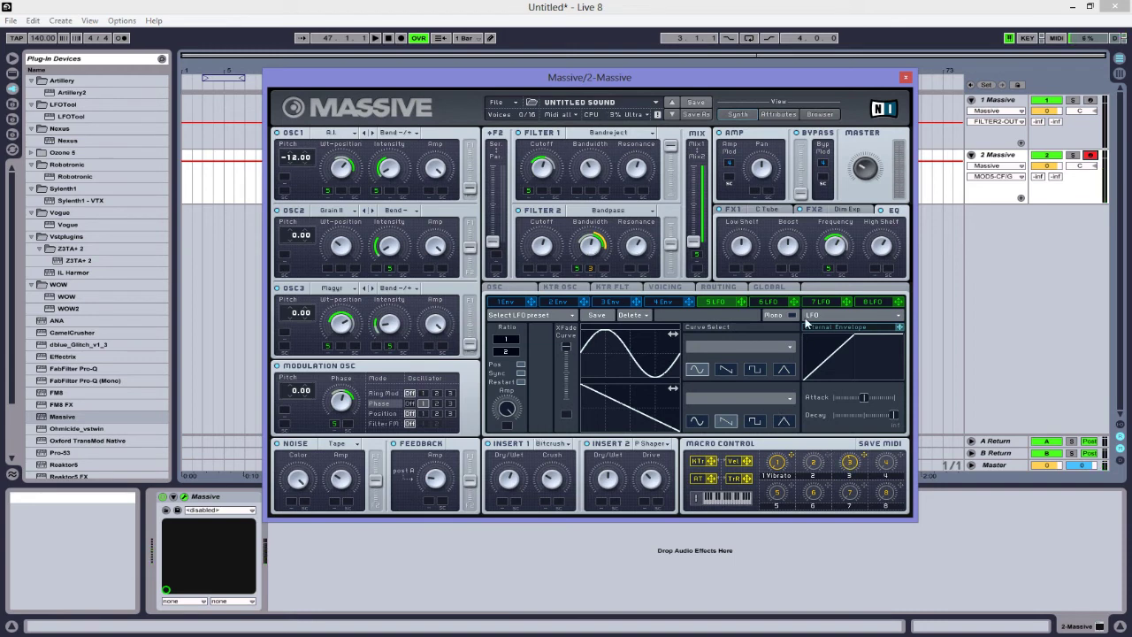
Step: Enable Restart via Gate for the oscillator phases and return to the voicing settings
{"action": "left_click", "coordinate": [504, 287]}
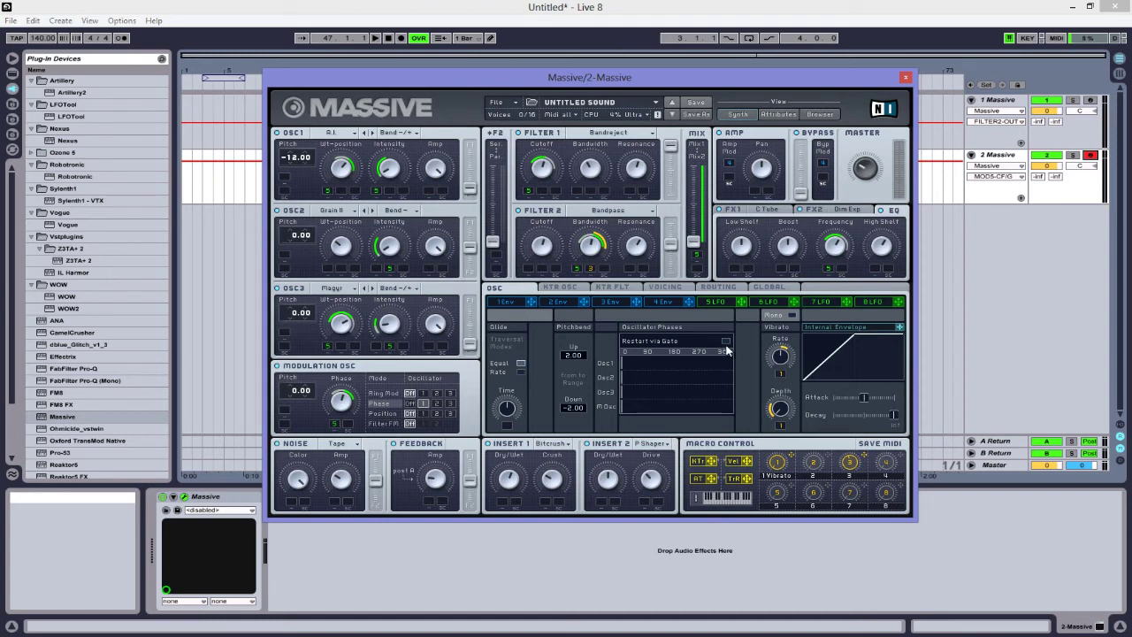
{"action": "left_click", "coordinate": [726, 341]}
{"action": "left_click", "coordinate": [666, 288]}
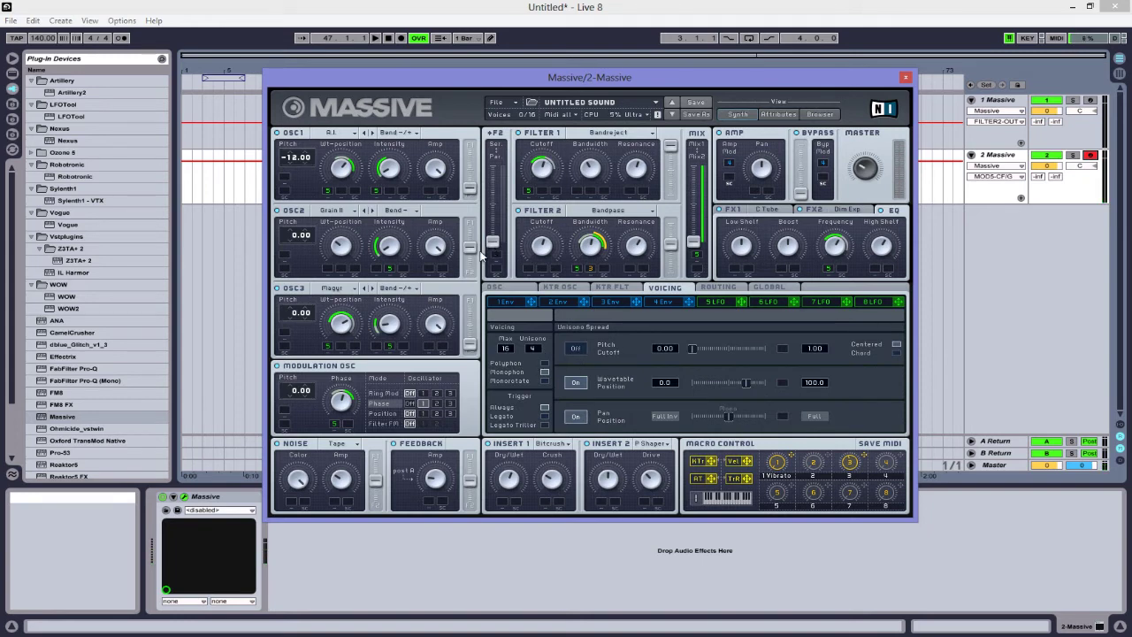
Step: Add macro modulation to OSC2's intensity and readjust macro 3's upward range on Filter 2's bandwidth
{"action": "left_click_drag", "start_coordinate": [481, 253], "coordinate": [476, 255]}
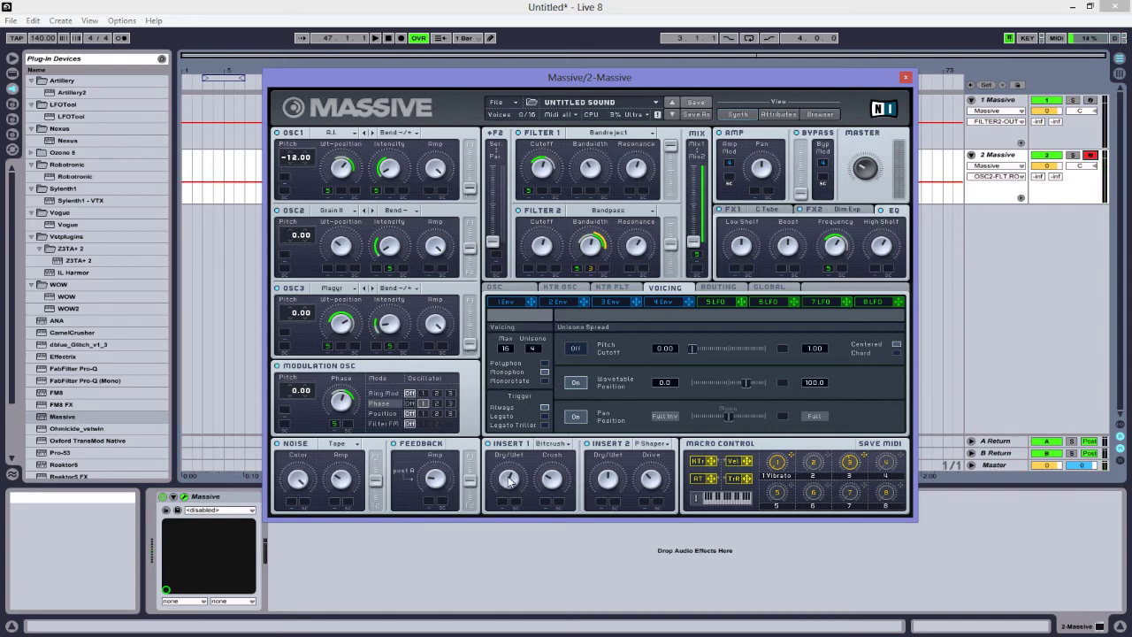
{"action": "left_click_drag", "start_coordinate": [584, 86], "coordinate": [573, 78]}
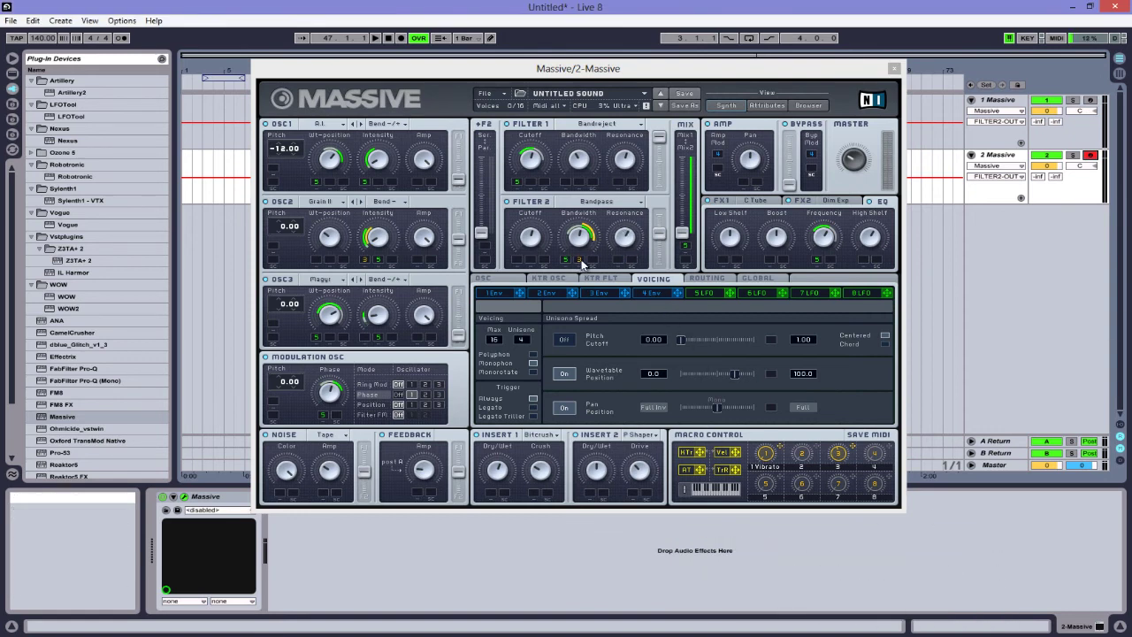
{"action": "left_click", "coordinate": [581, 259]}
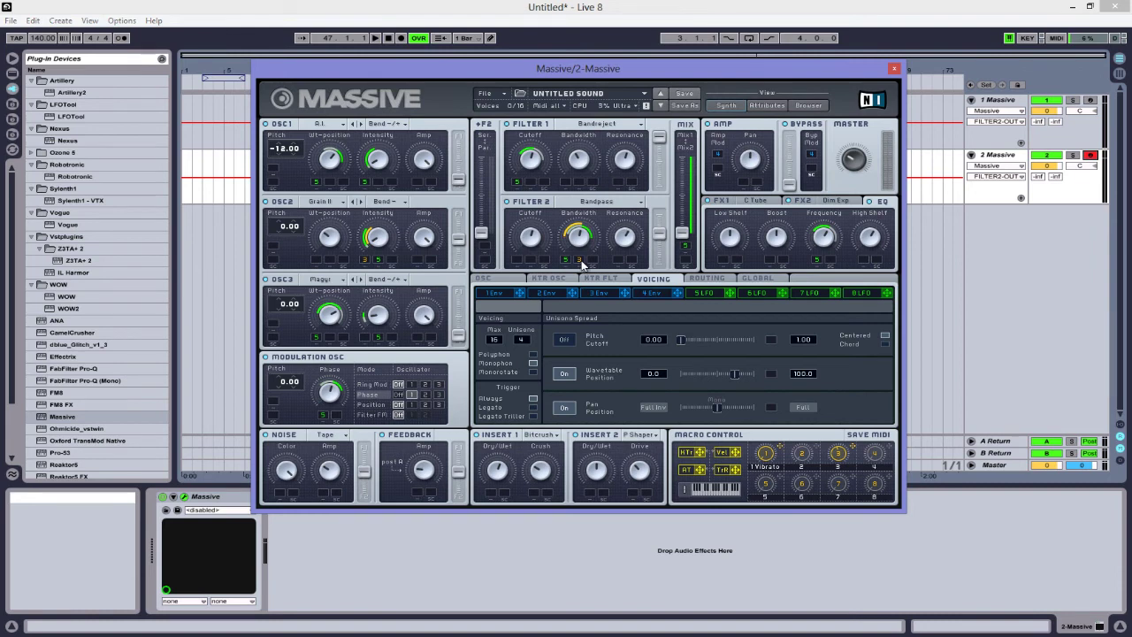
{"action": "left_click_drag", "start_coordinate": [581, 263], "coordinate": [578, 208]}
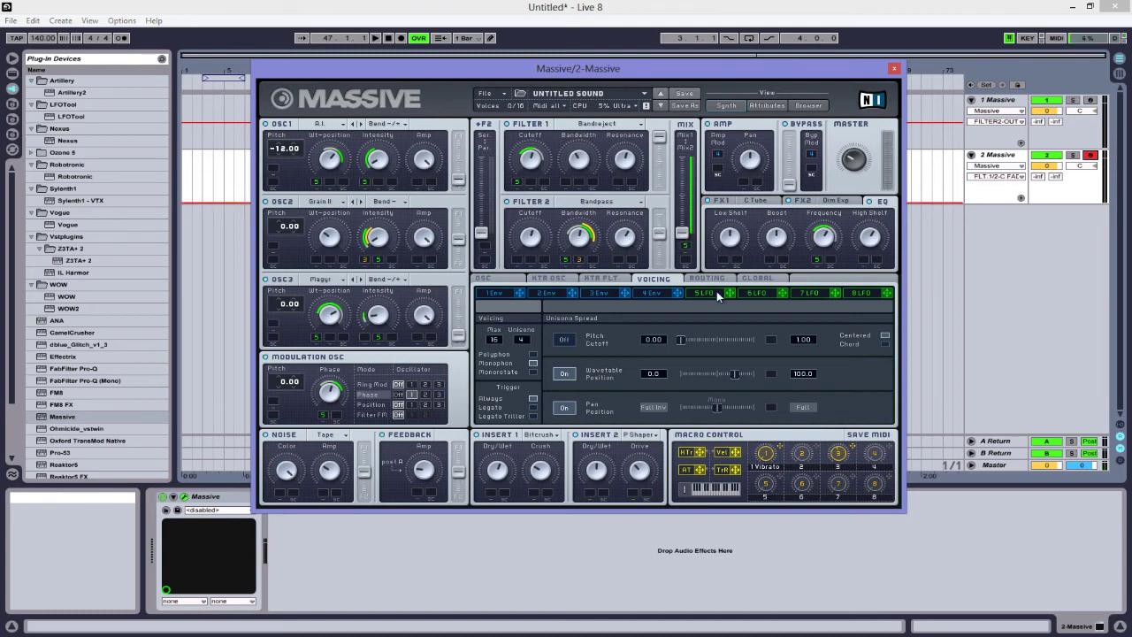
Step: Bring up the 5 LFO settings and fine-tune Filter 2's output level around the middle of its range
{"action": "left_click", "coordinate": [716, 291]}
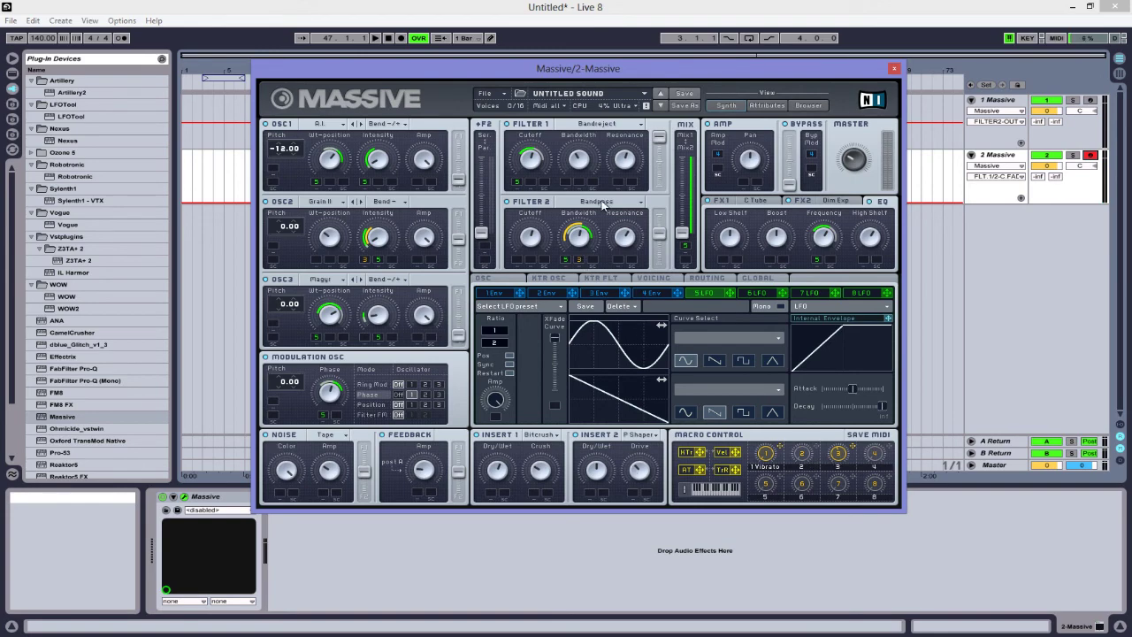
{"action": "left_click_drag", "start_coordinate": [588, 66], "coordinate": [591, 77]}
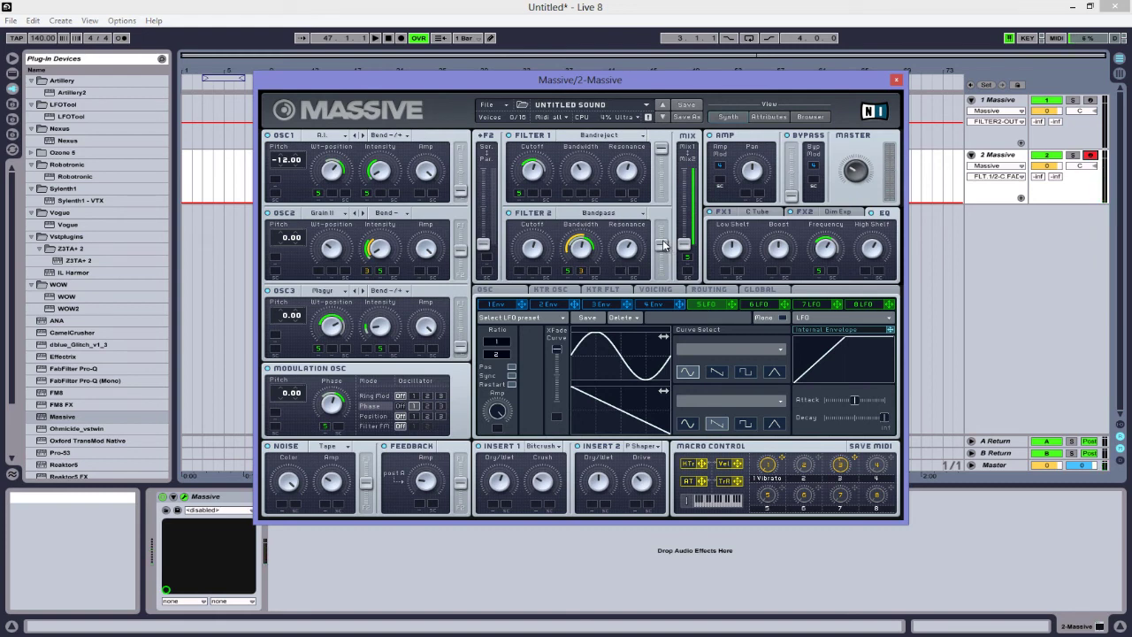
{"action": "mouse_move", "coordinate": [664, 249]}
{"action": "left_mouse_down"}
{"action": "mouse_move", "coordinate": [662, 223]}
{"action": "mouse_move", "coordinate": [665, 276]}
{"action": "mouse_move", "coordinate": [657, 249]}
{"action": "left_mouse_up"}
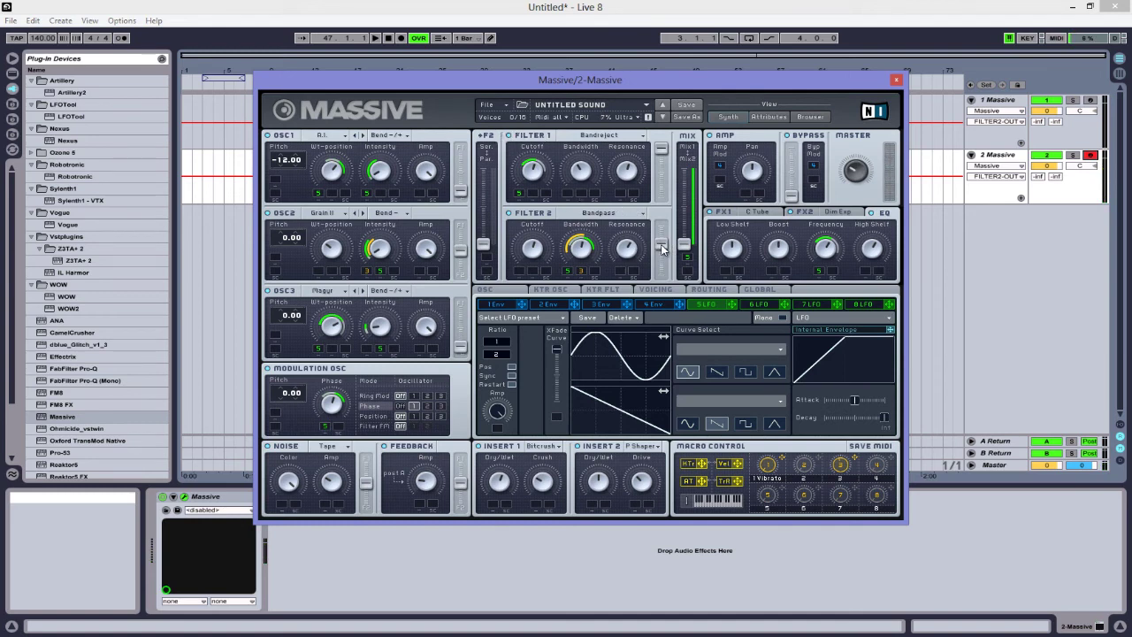
{"action": "left_click_drag", "start_coordinate": [661, 274], "coordinate": [664, 248]}
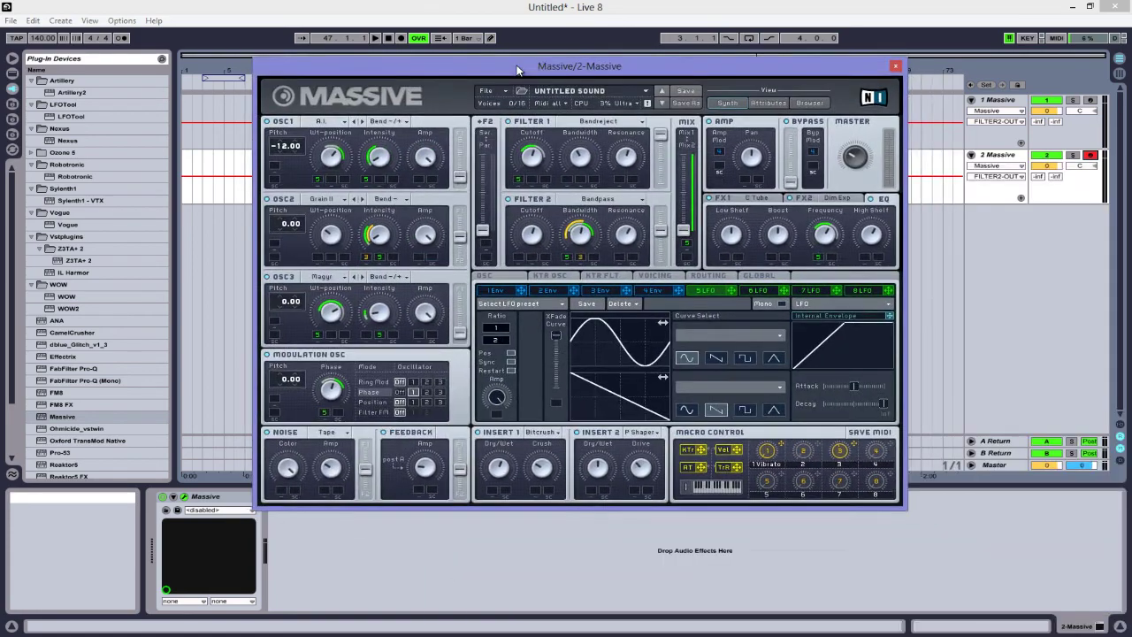
{"action": "mouse_move", "coordinate": [517, 79]}
{"action": "left_mouse_down"}
{"action": "mouse_move", "coordinate": [580, 86]}
{"action": "mouse_move", "coordinate": [525, 90]}
{"action": "left_mouse_up"}
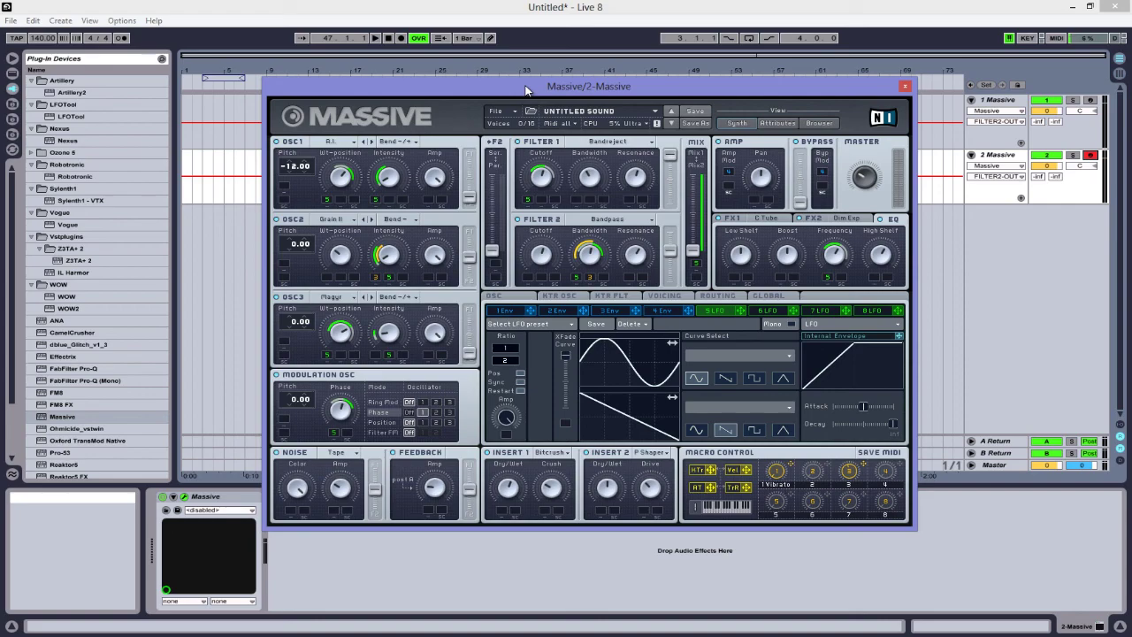
{"action": "left_click_drag", "start_coordinate": [525, 90], "coordinate": [554, 88]}
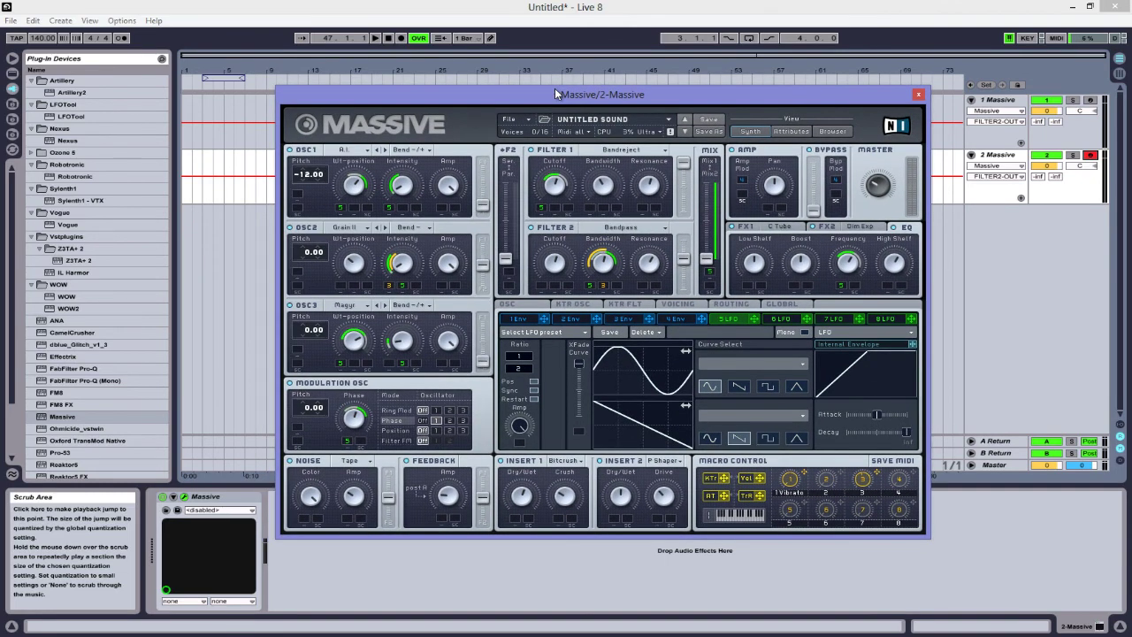